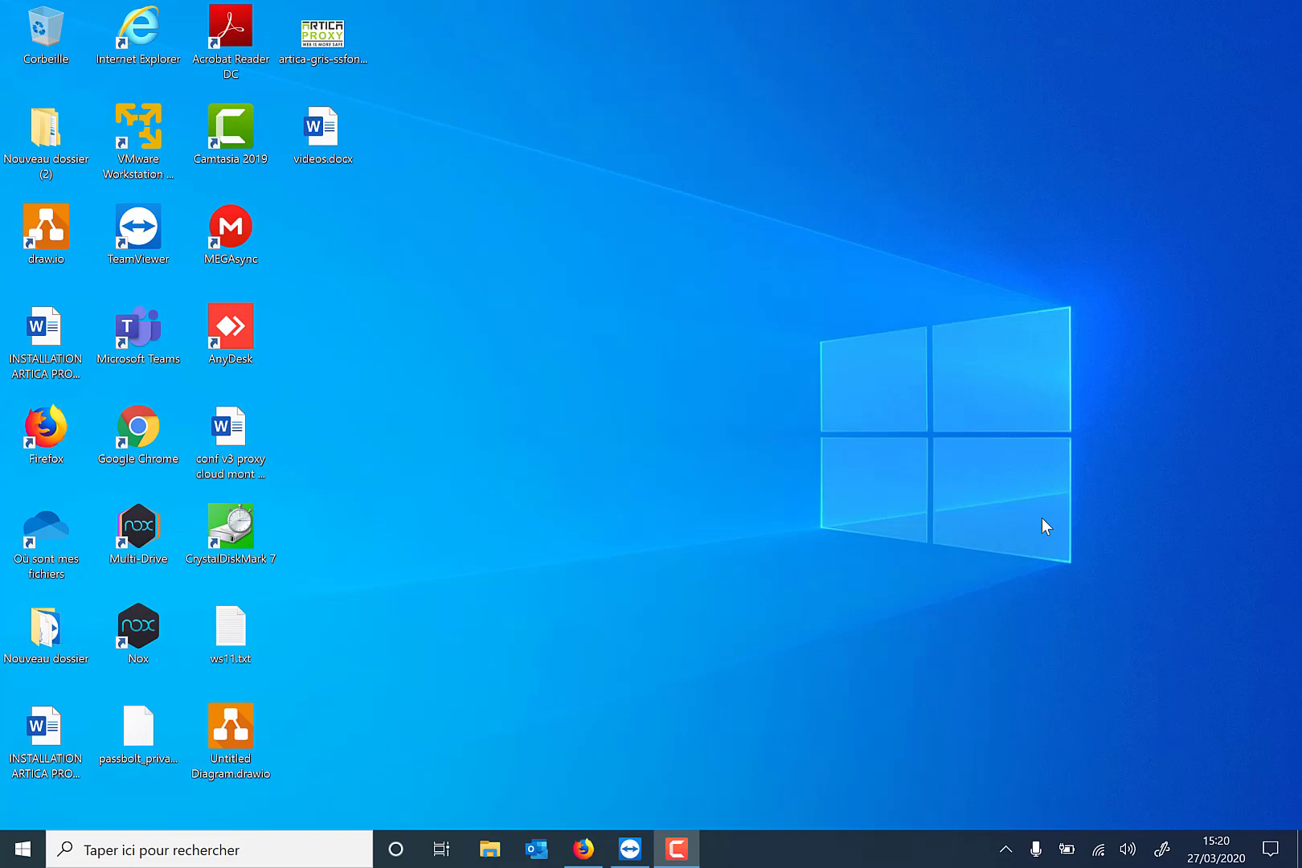
Switch to Firefox and sign in to the PRX01 Artica web console as Manager, entering the account password.
{"action": "left_click", "coordinate": [583, 849]}
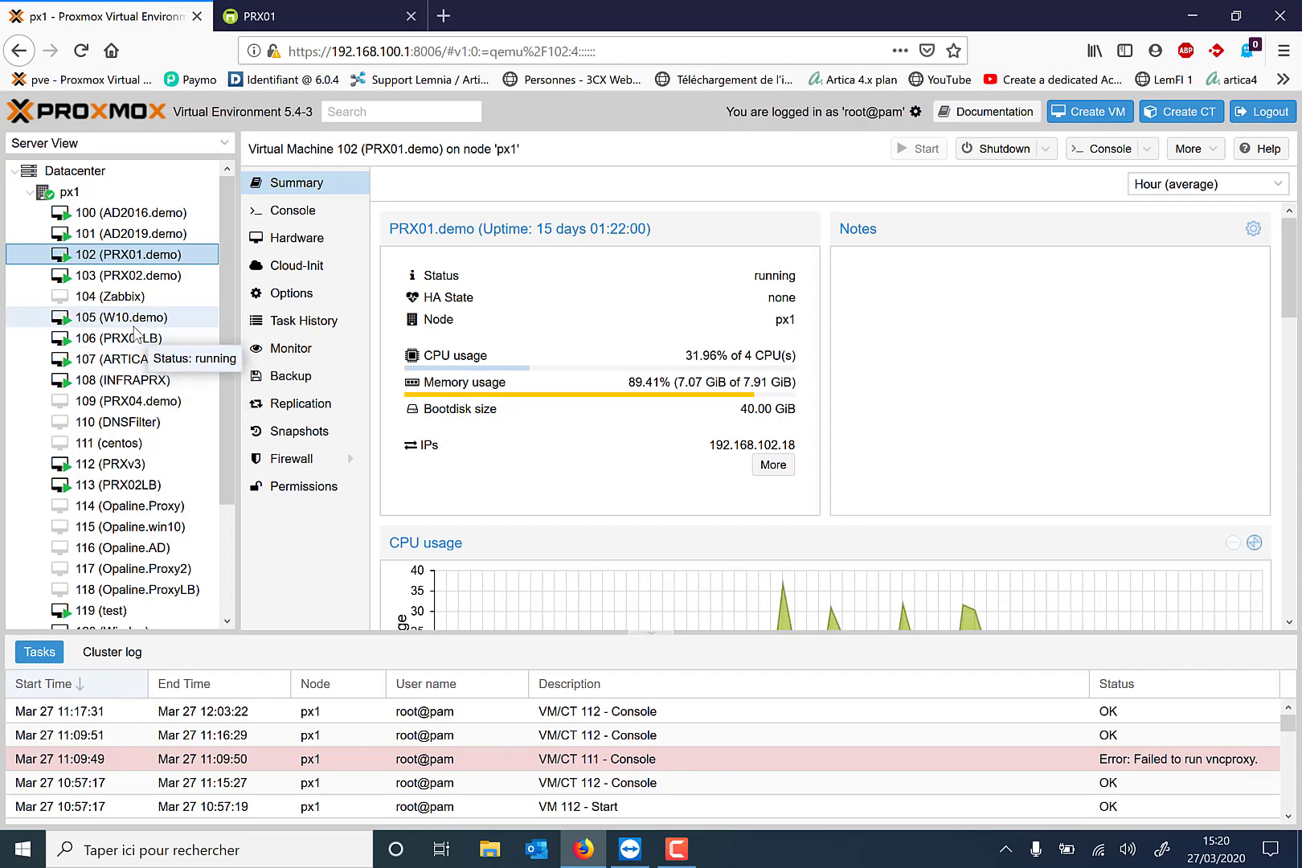
{"action": "left_click", "coordinate": [360, 12]}
{"action": "left_click", "coordinate": [715, 213]}
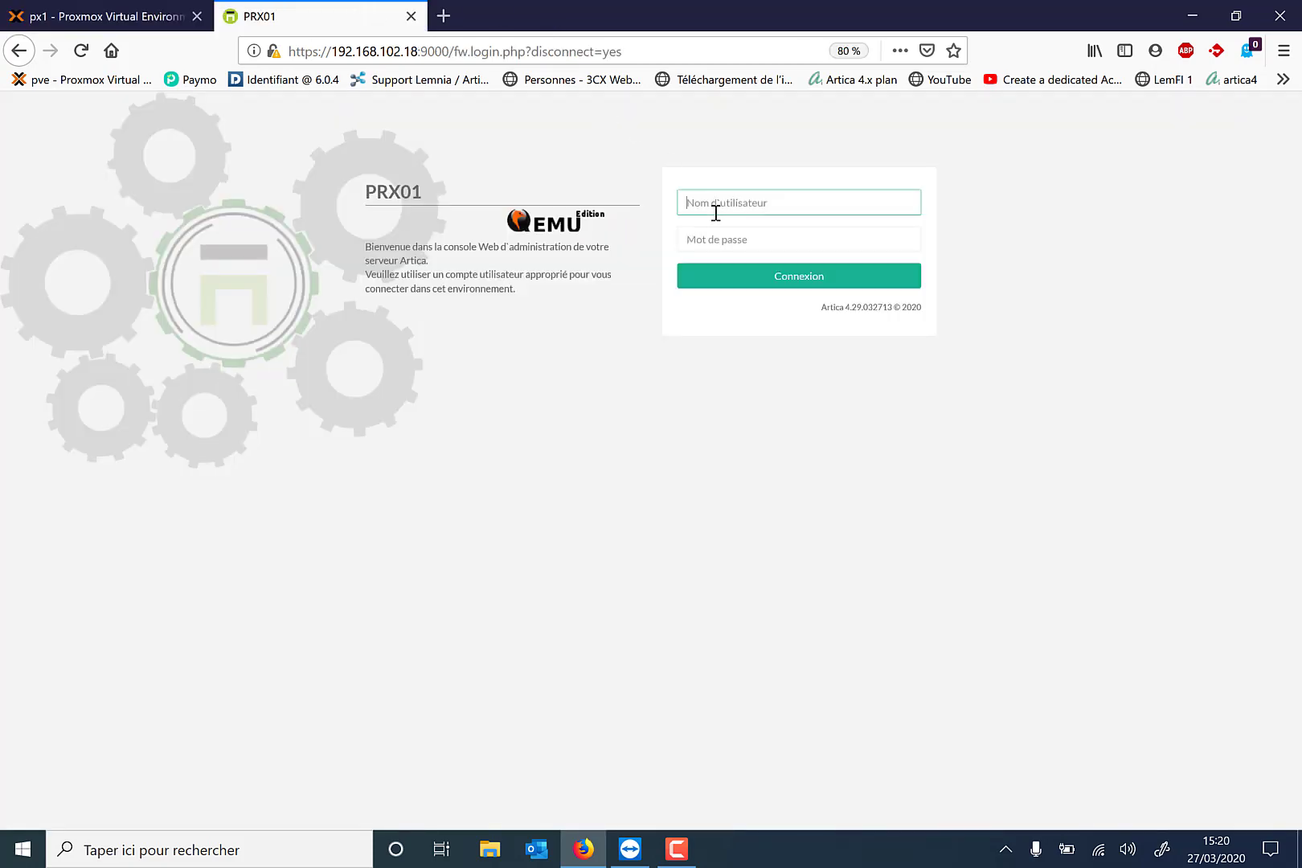
{"action": "type", "text": "Manager"}
{"action": "key", "text": "Tab"}
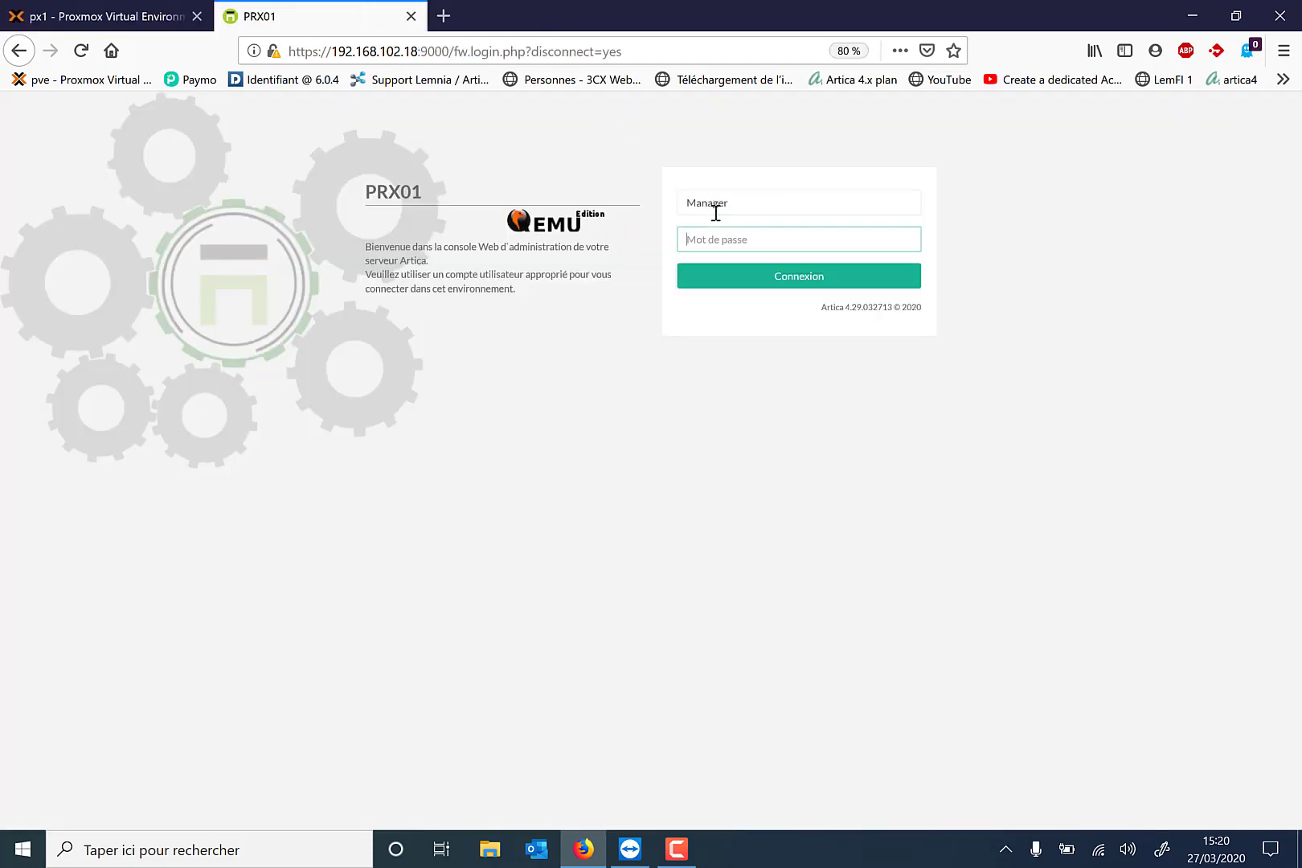
{"action": "type", "text": "•••••••"}
{"action": "key", "text": "Return"}
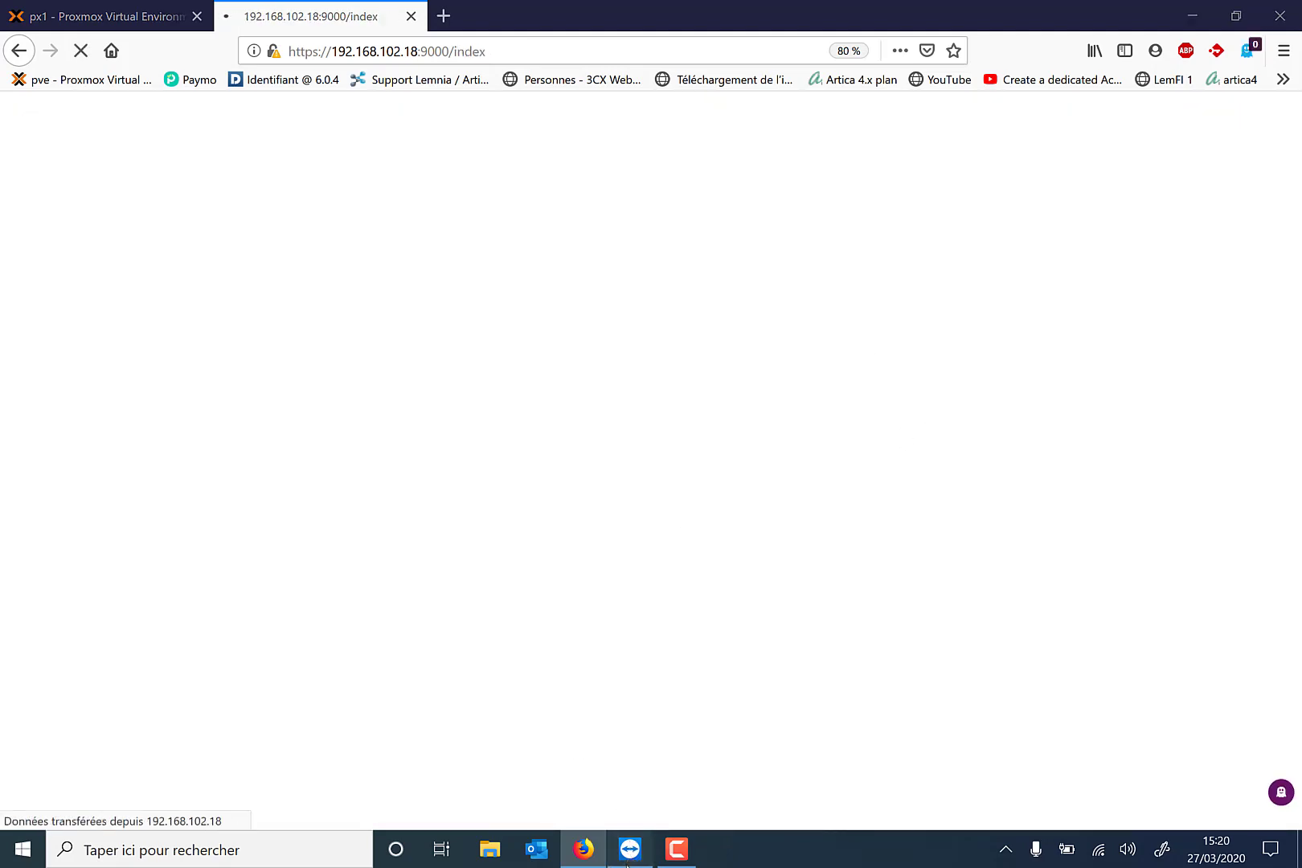
Switch to the W10DEMO TeamViewer session, sign in to Windows with the account password and collapse the session list.
{"action": "left_click", "coordinate": [631, 849]}
{"action": "left_click", "coordinate": [659, 494]}
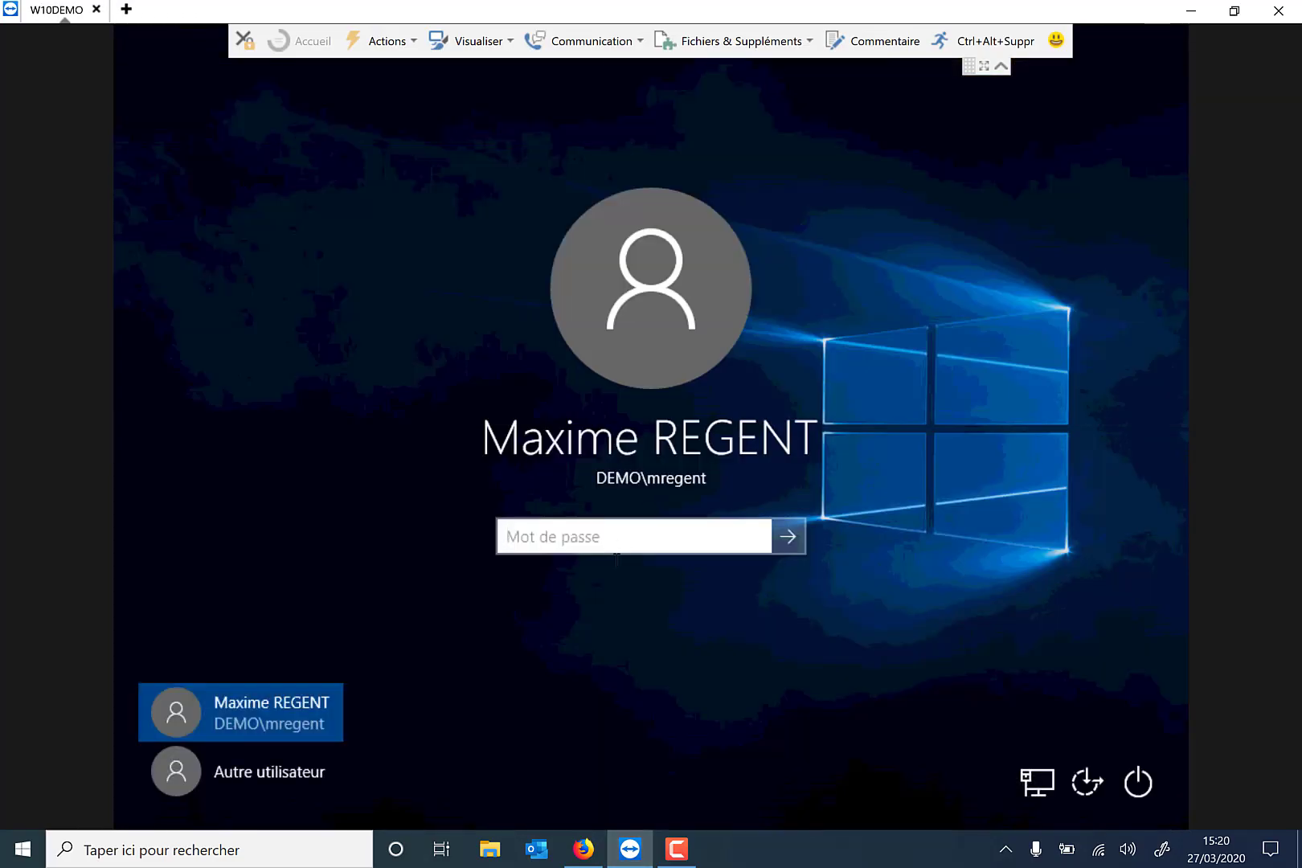
{"action": "type", "text": "•••••••"}
{"action": "key", "text": "Return"}
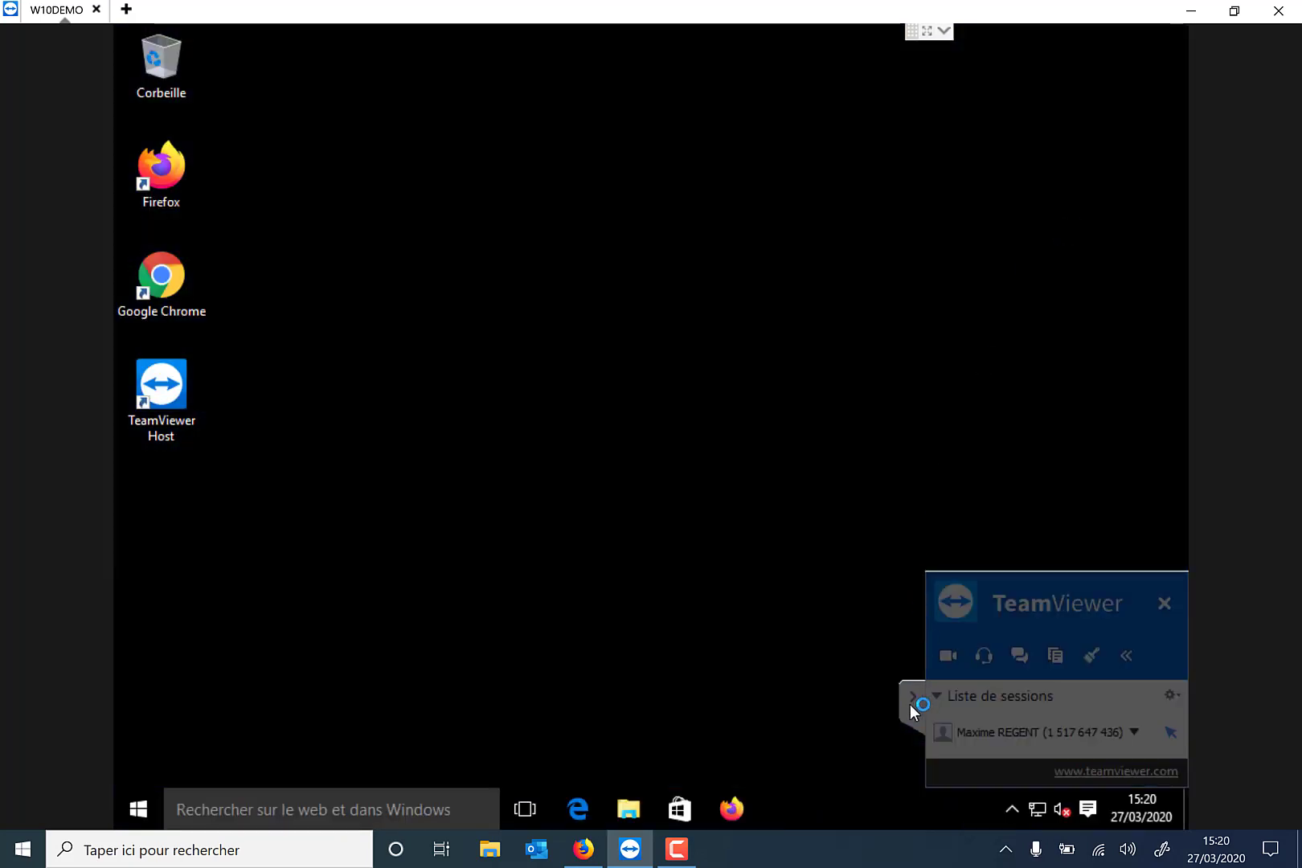
{"action": "left_click", "coordinate": [913, 696]}
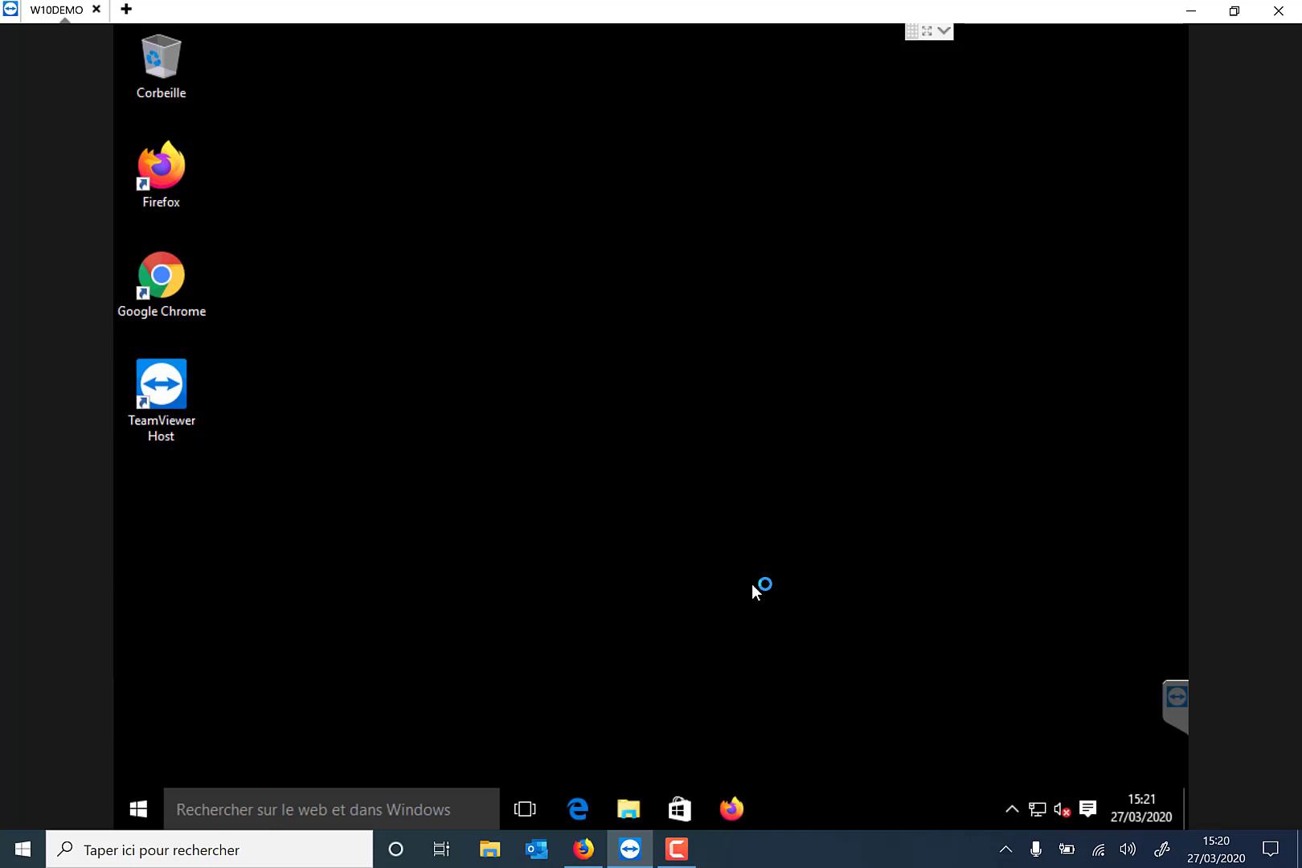
{"action": "left_click", "coordinate": [739, 813]}
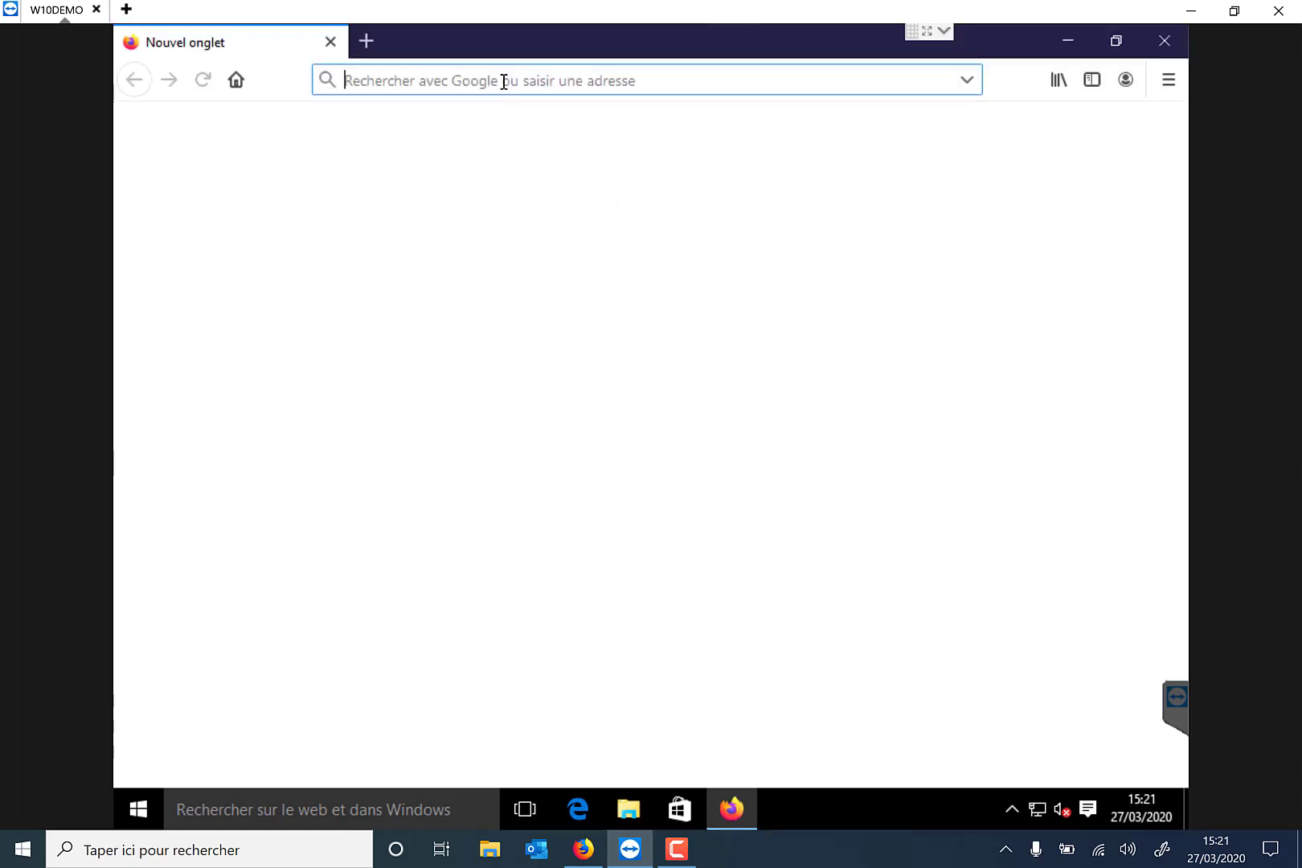
{"action": "type", "text": "http"}
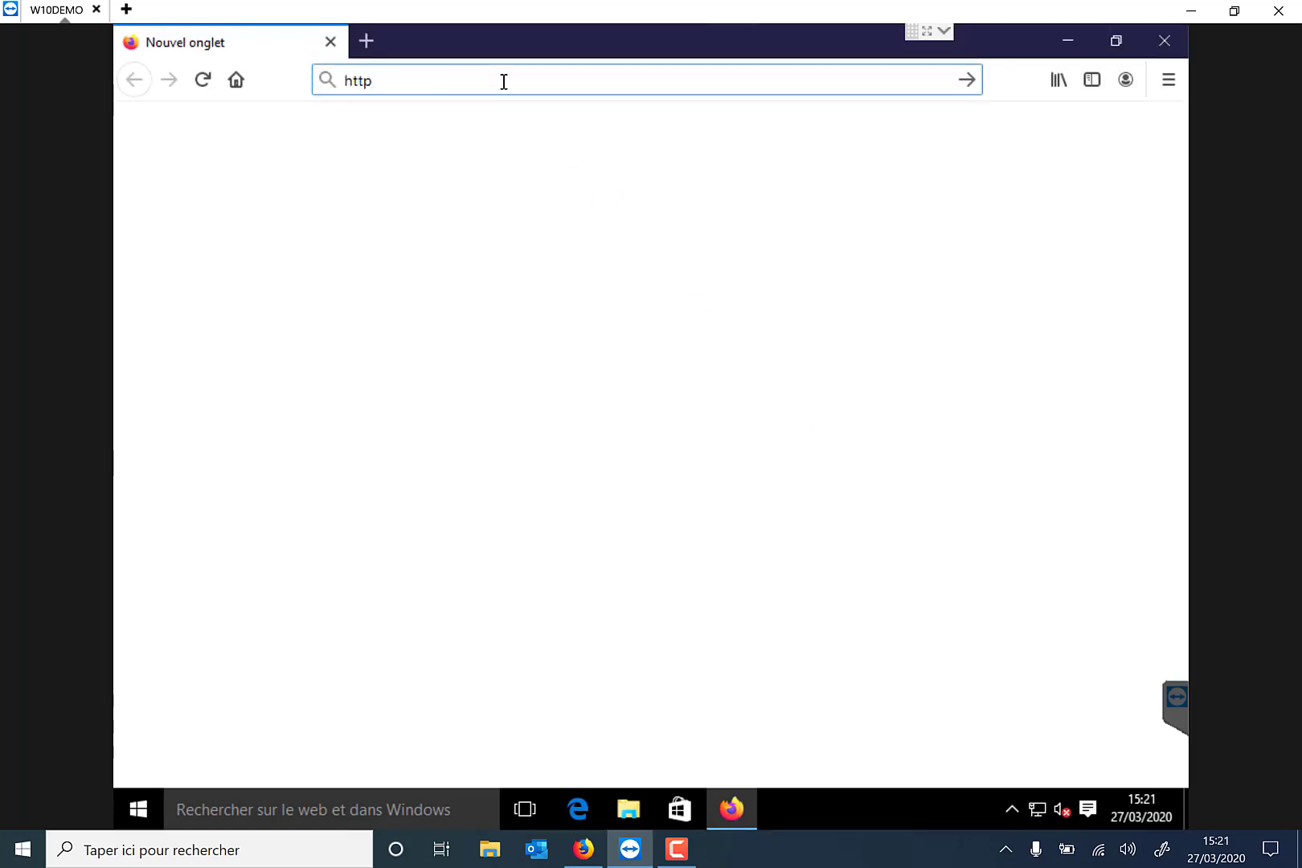
{"action": "type", "text": "://foutla"}
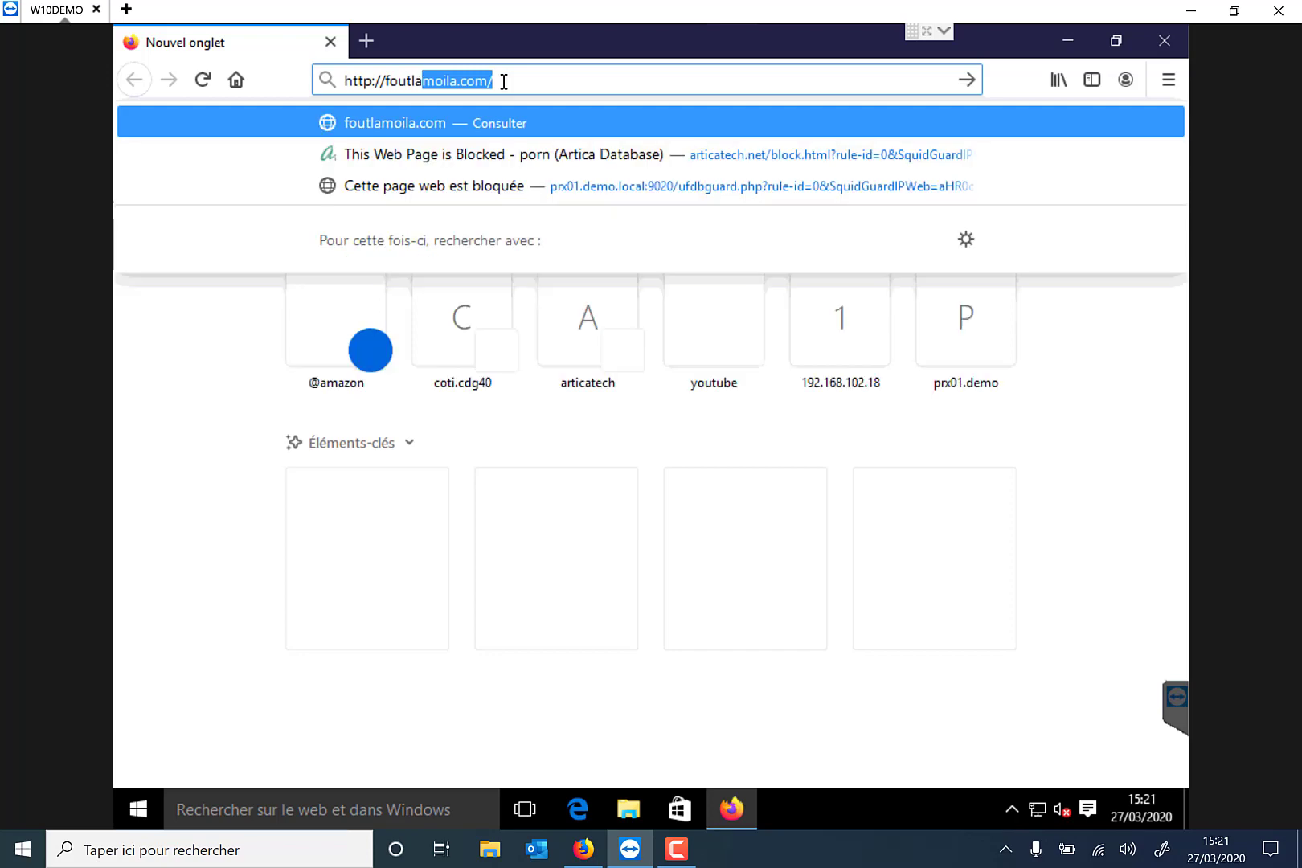
{"action": "key", "text": "Return"}
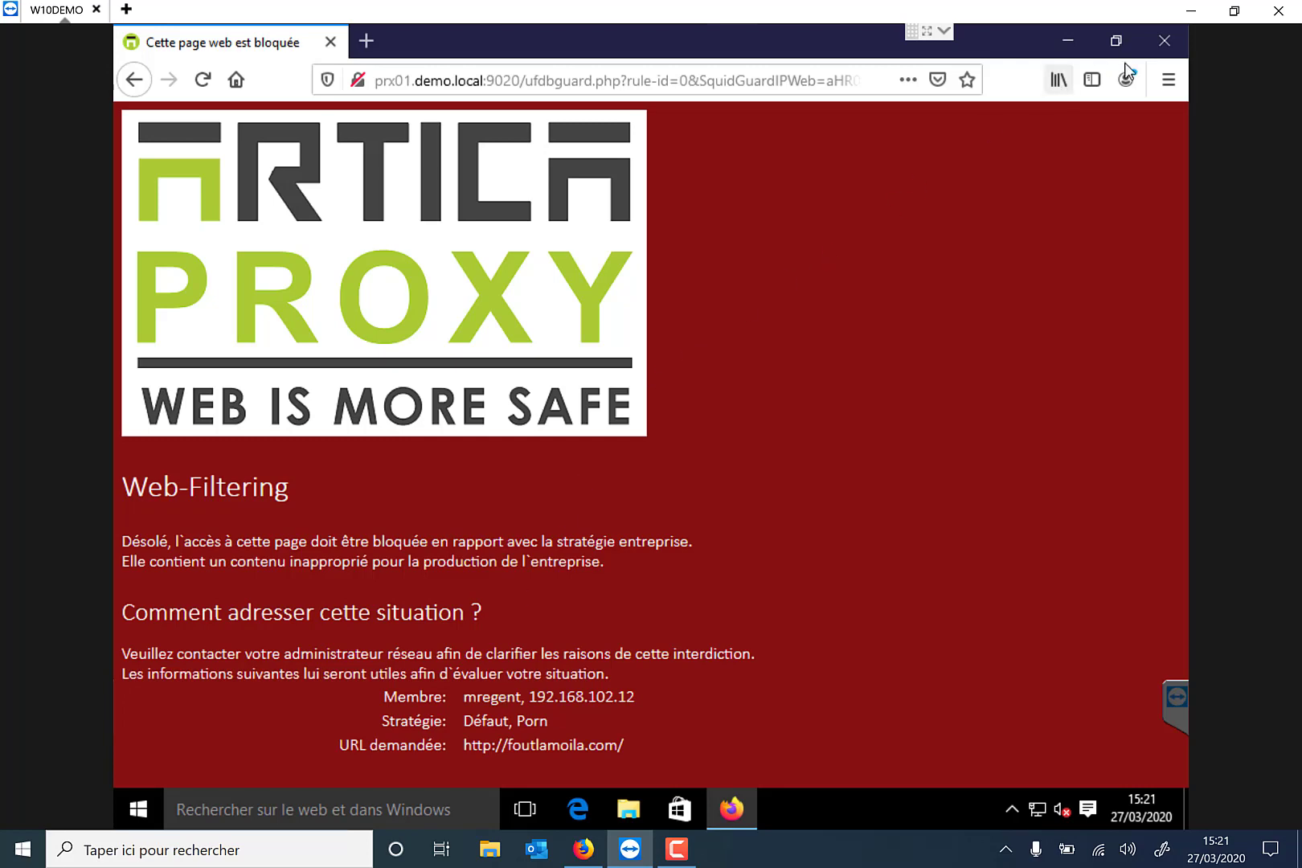
{"action": "left_click", "coordinate": [1165, 44]}
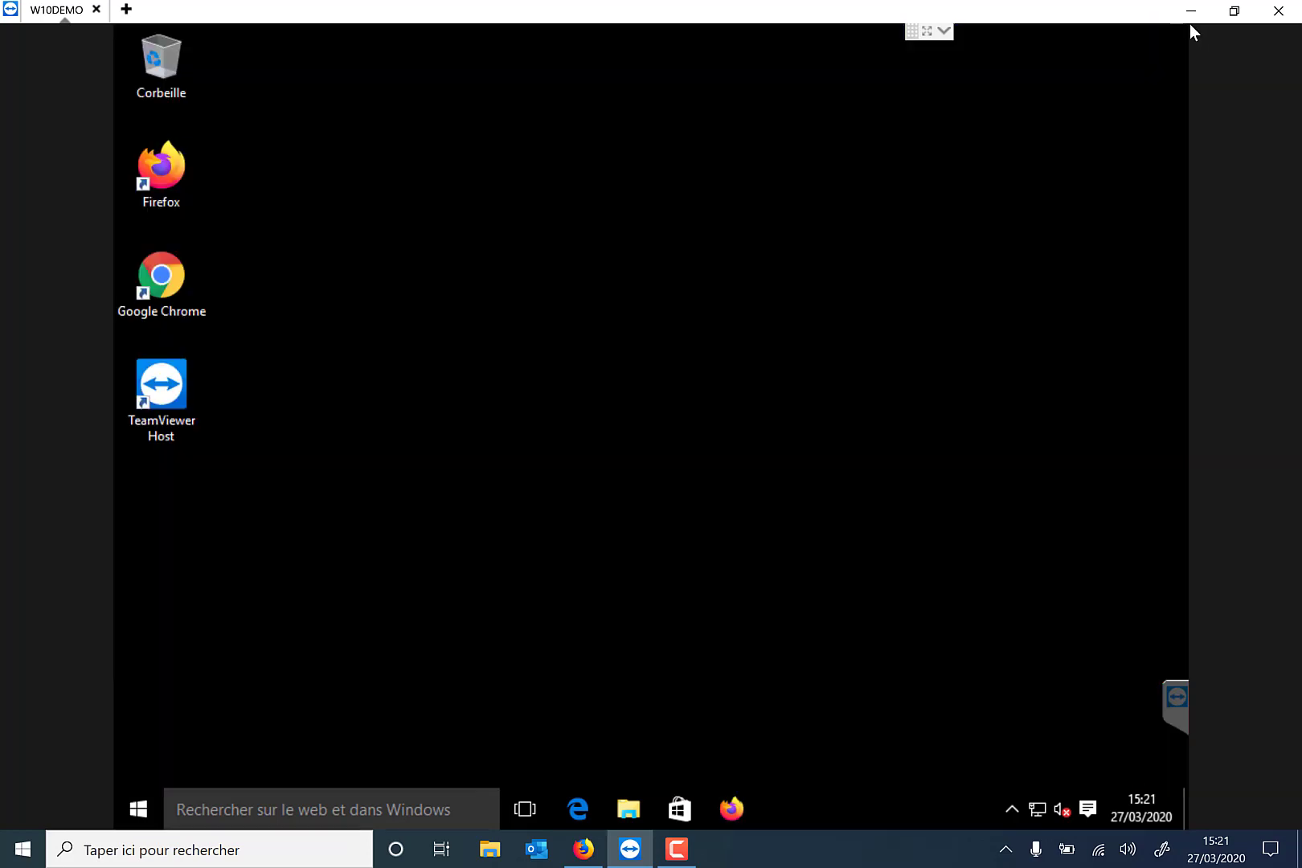
Return to the Artica console and open the proxy's error page templates.
{"action": "left_click", "coordinate": [1191, 10]}
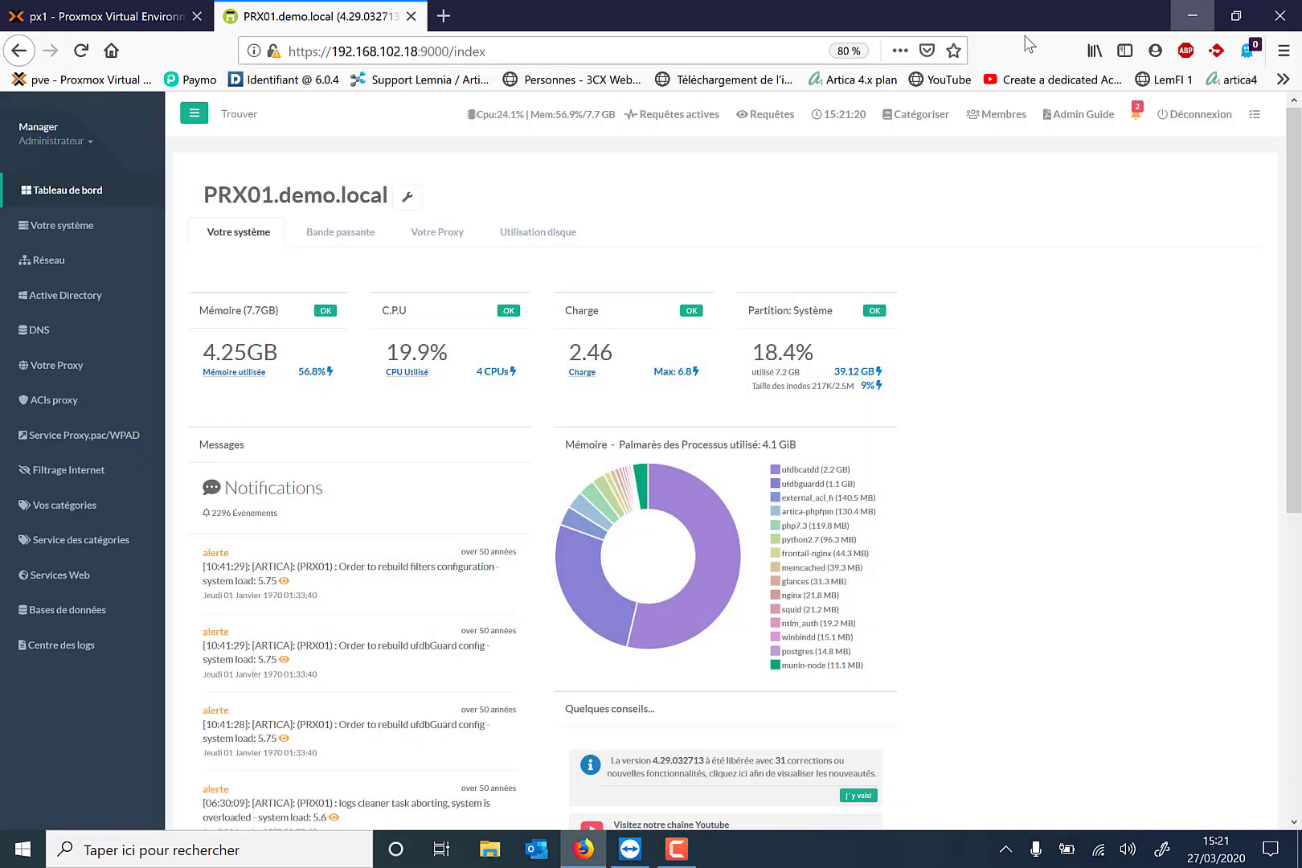
{"action": "left_click", "coordinate": [86, 380]}
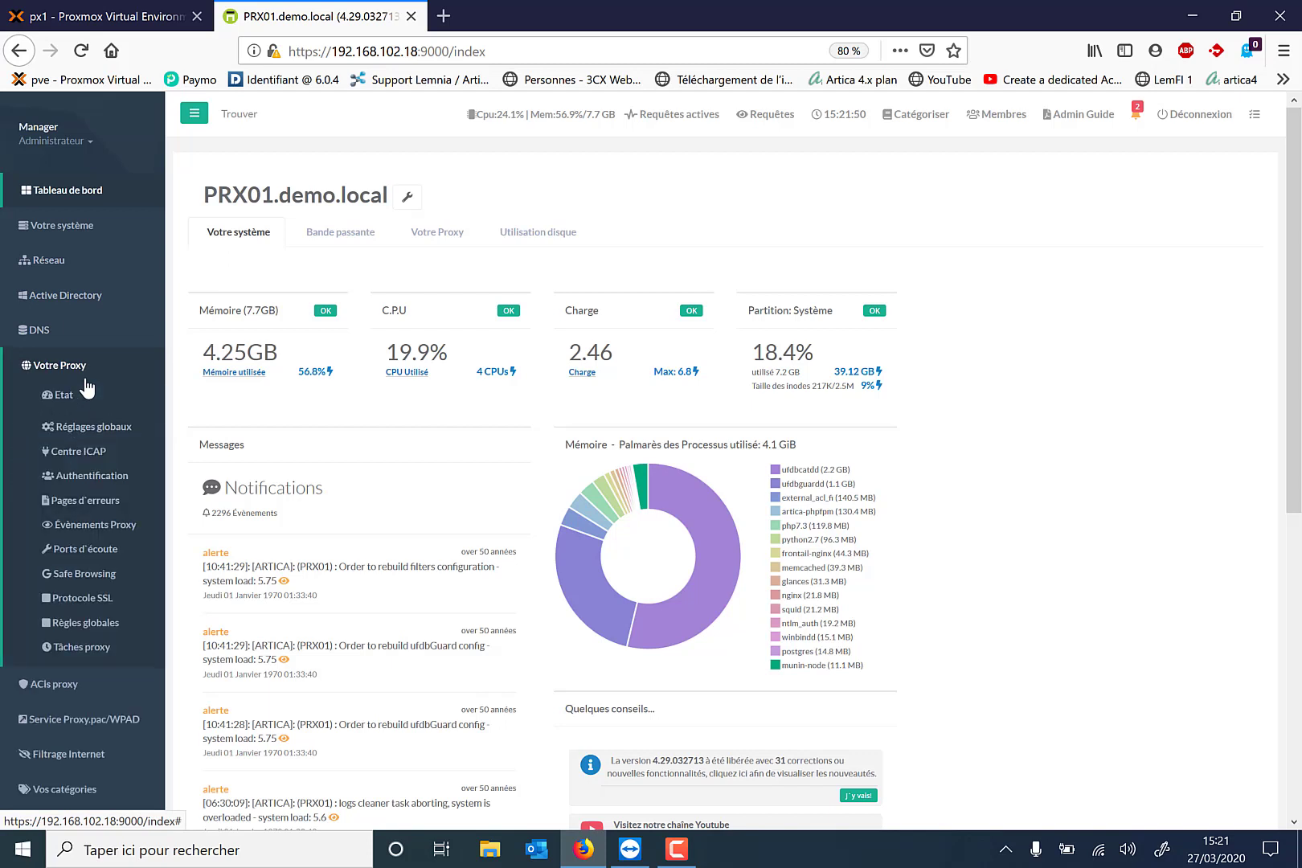
{"action": "left_click", "coordinate": [73, 501]}
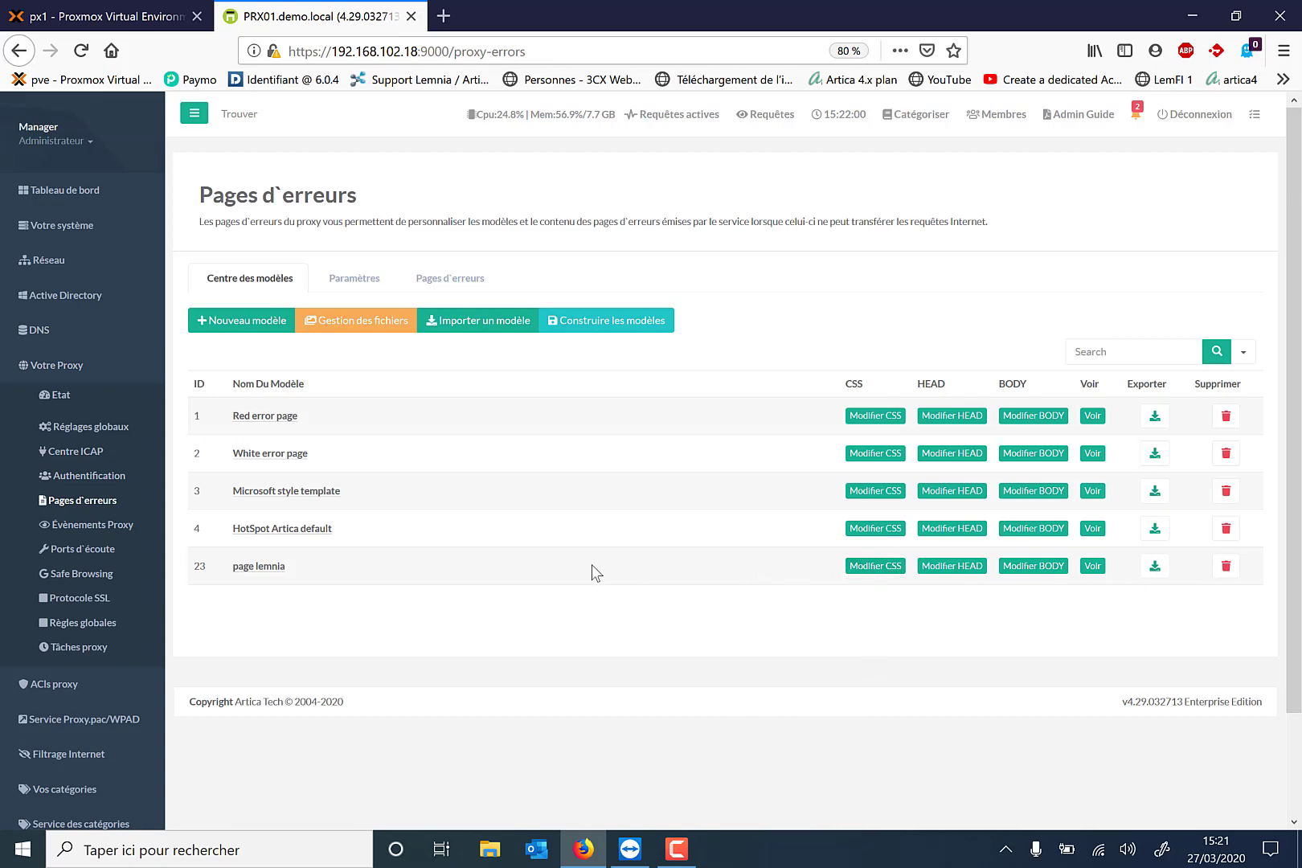
In the HEAD code of the "page lemnia" template, set the else-branch body background to #FFFFFF and apply it.
{"action": "left_click", "coordinate": [946, 567]}
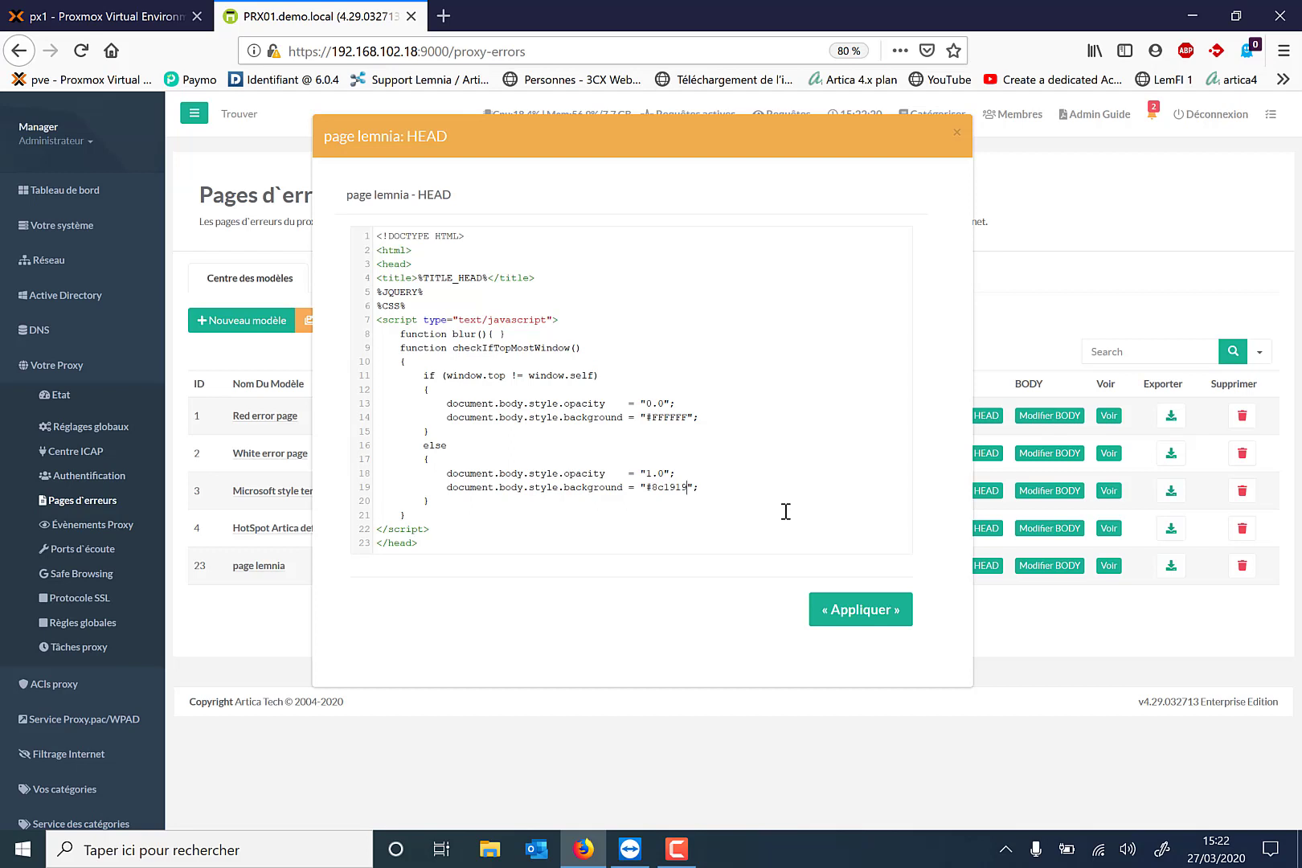
{"action": "key", "text": "BackSpace"}
{"action": "key", "text": "BackSpace"}
{"action": "key", "text": "BackSpace"}
{"action": "key", "text": "BackSpace"}
{"action": "key", "text": "BackSpace"}
{"action": "key", "text": "BackSpace"}
{"action": "type", "text": "FFFFFF"}
{"action": "left_click", "coordinate": [858, 615]}
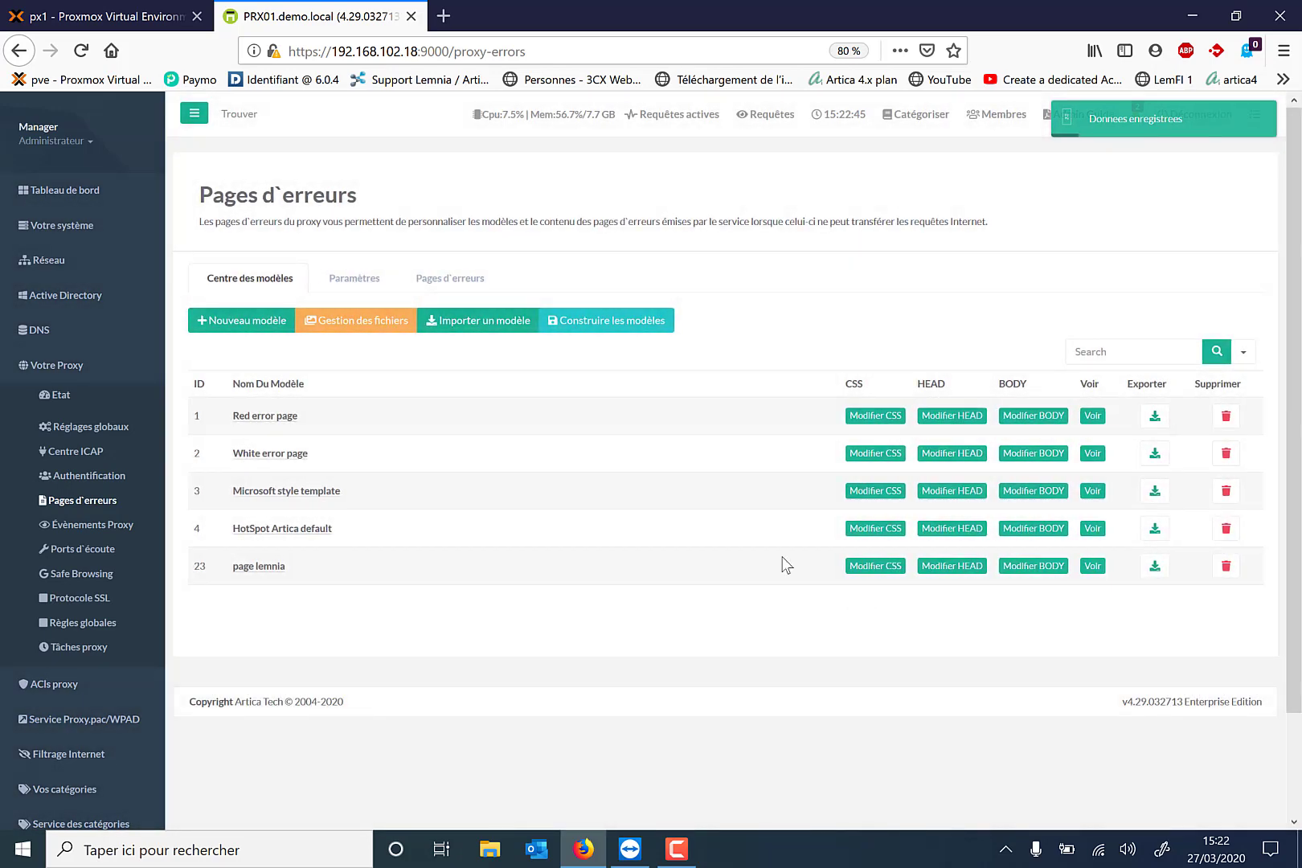
{"action": "scroll", "coordinate": [726, 218], "scroll_direction": "down", "scroll_amount": 1}
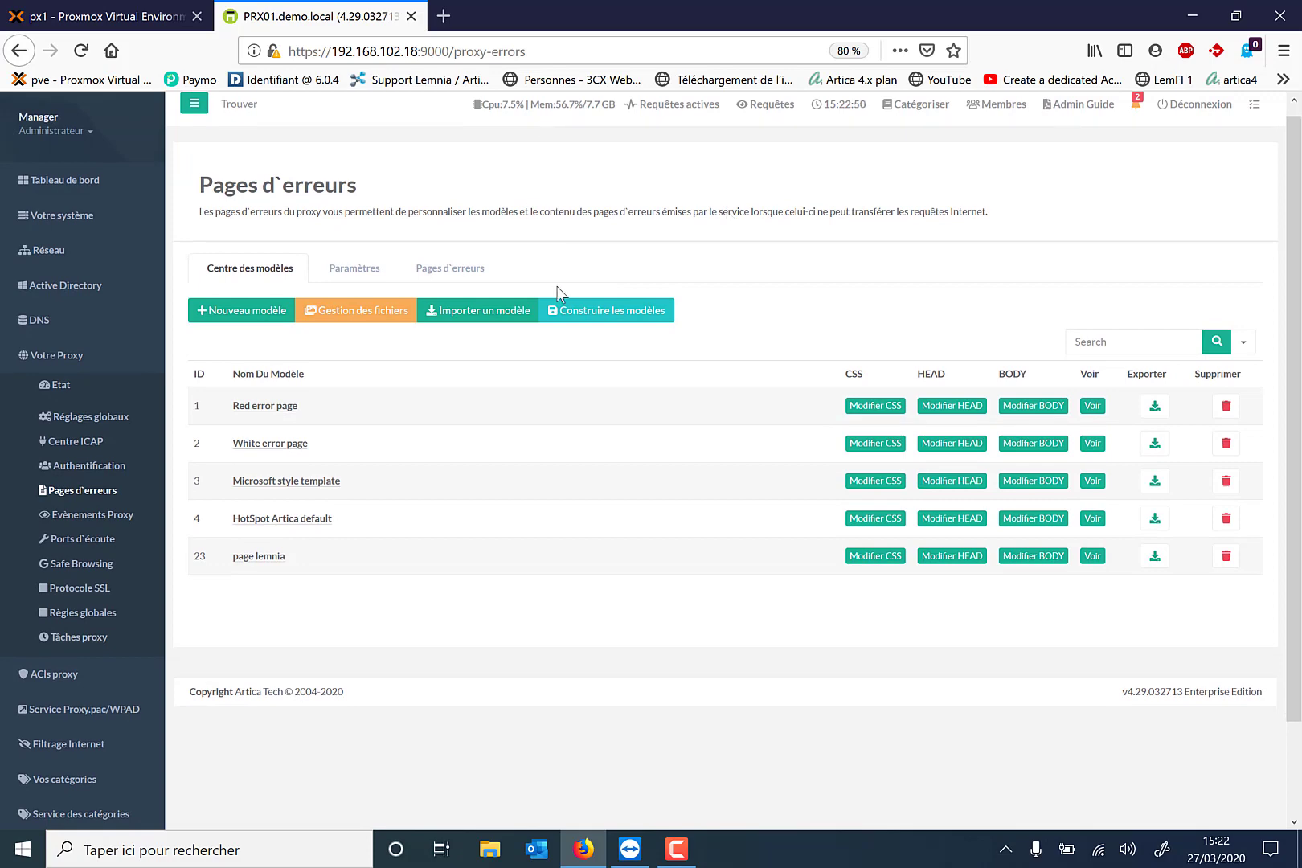
{"action": "left_click", "coordinate": [630, 854]}
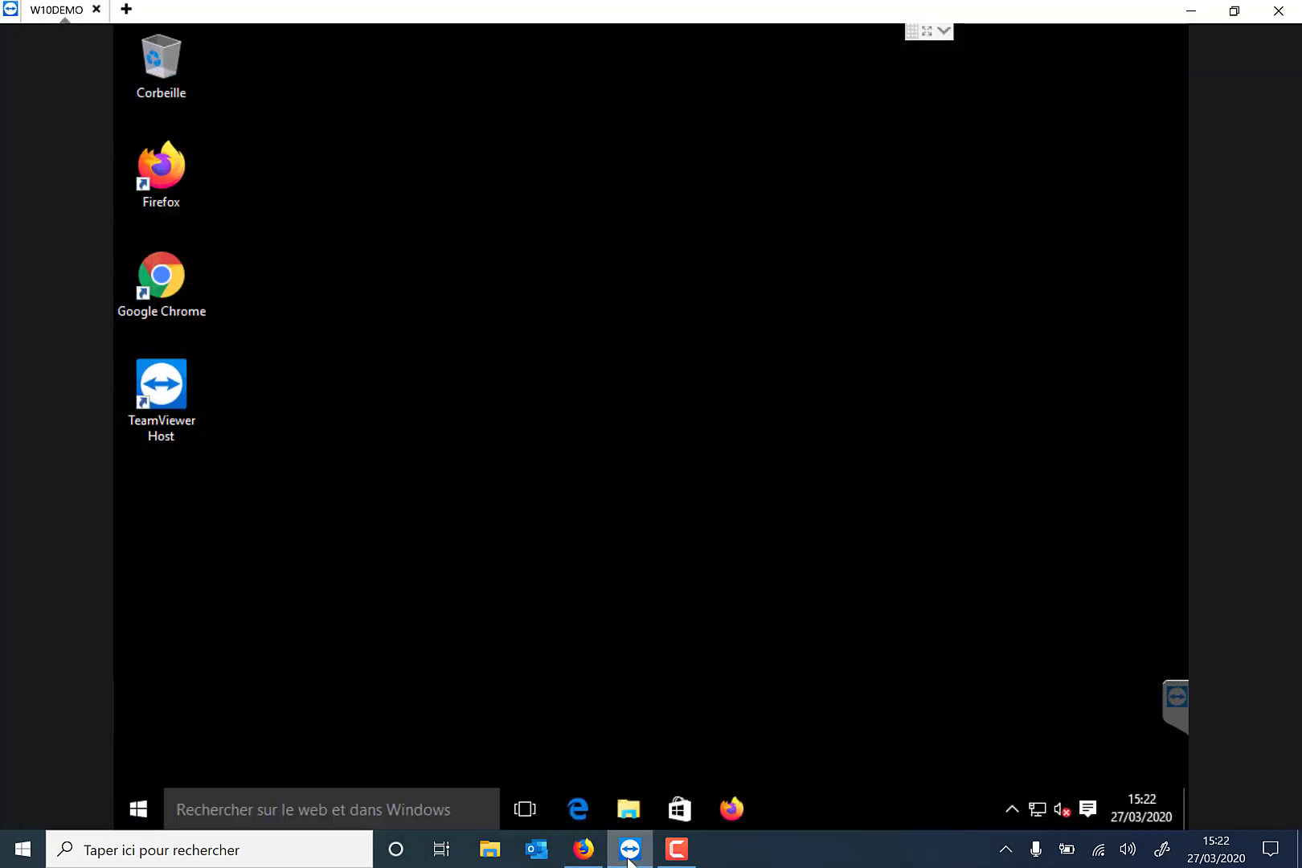
{"action": "left_click", "coordinate": [711, 809]}
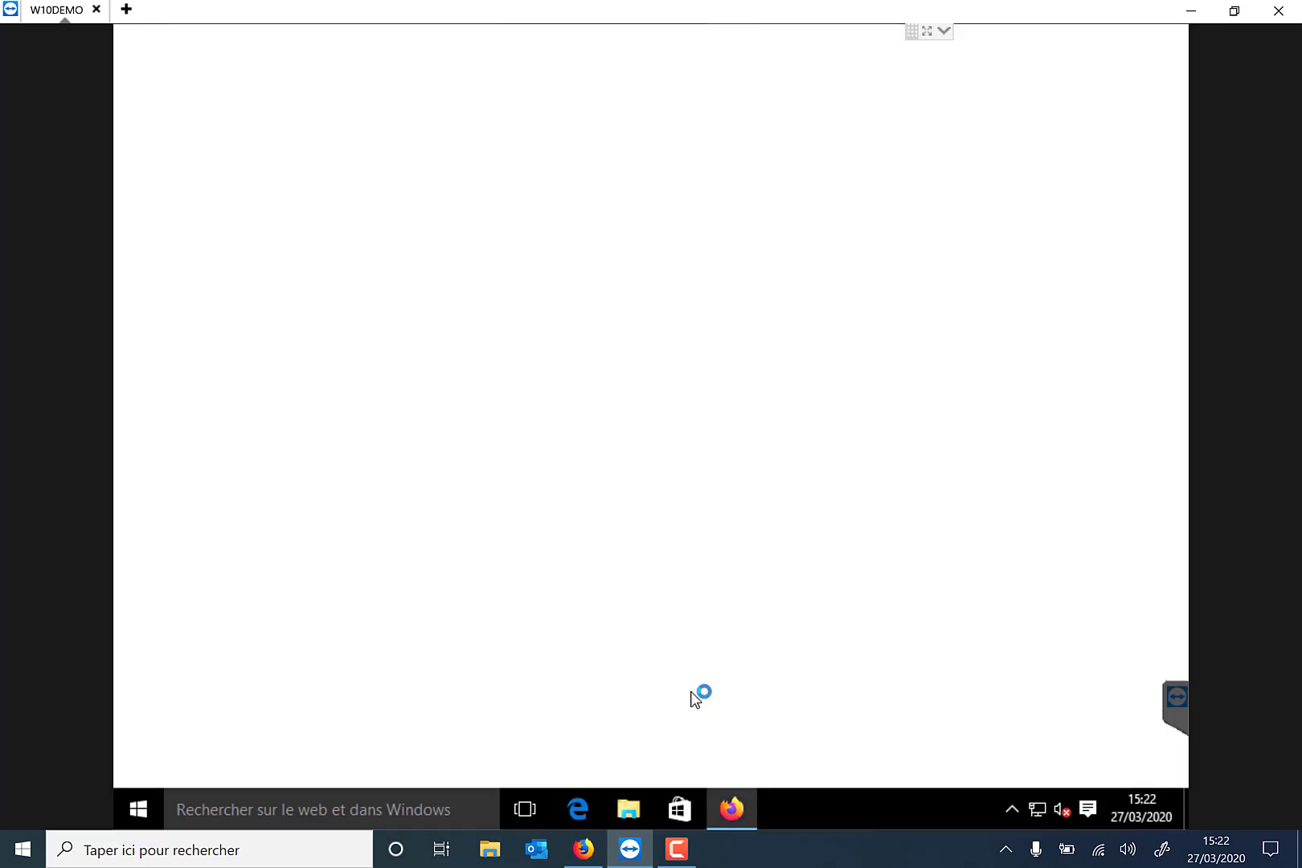
{"action": "type", "text": "http"}
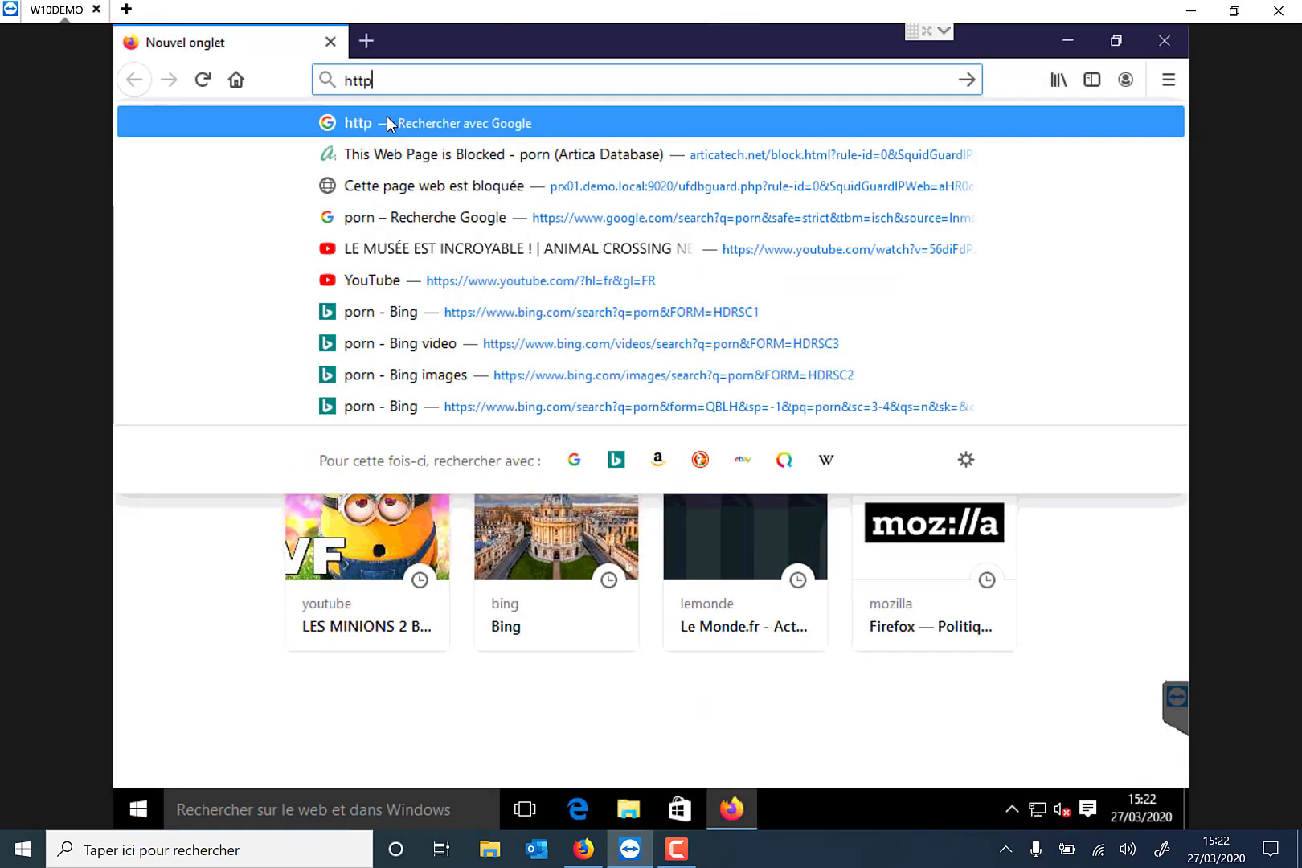
{"action": "type", "text": "://"}
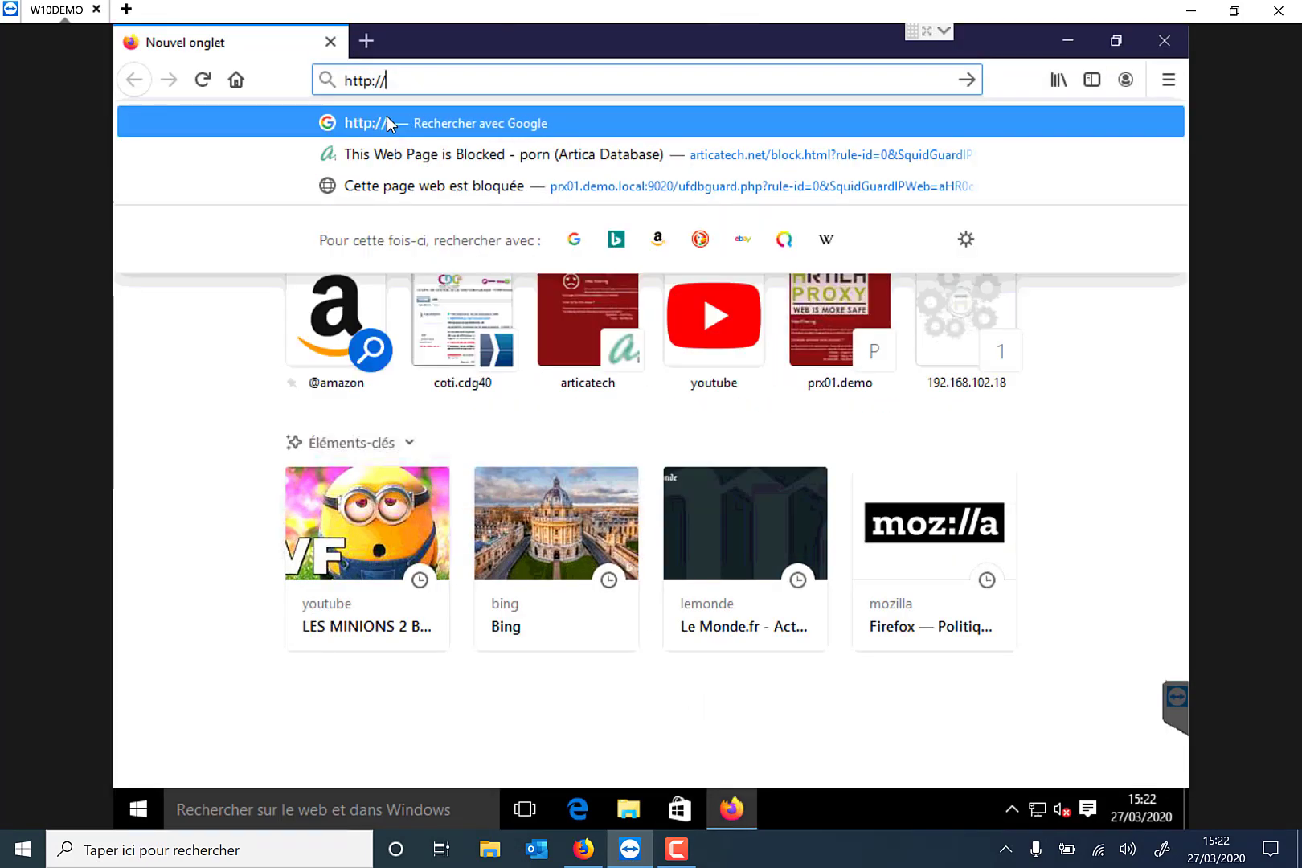
{"action": "type", "text": "foutlamoila.com/"}
{"action": "key", "text": "Return"}
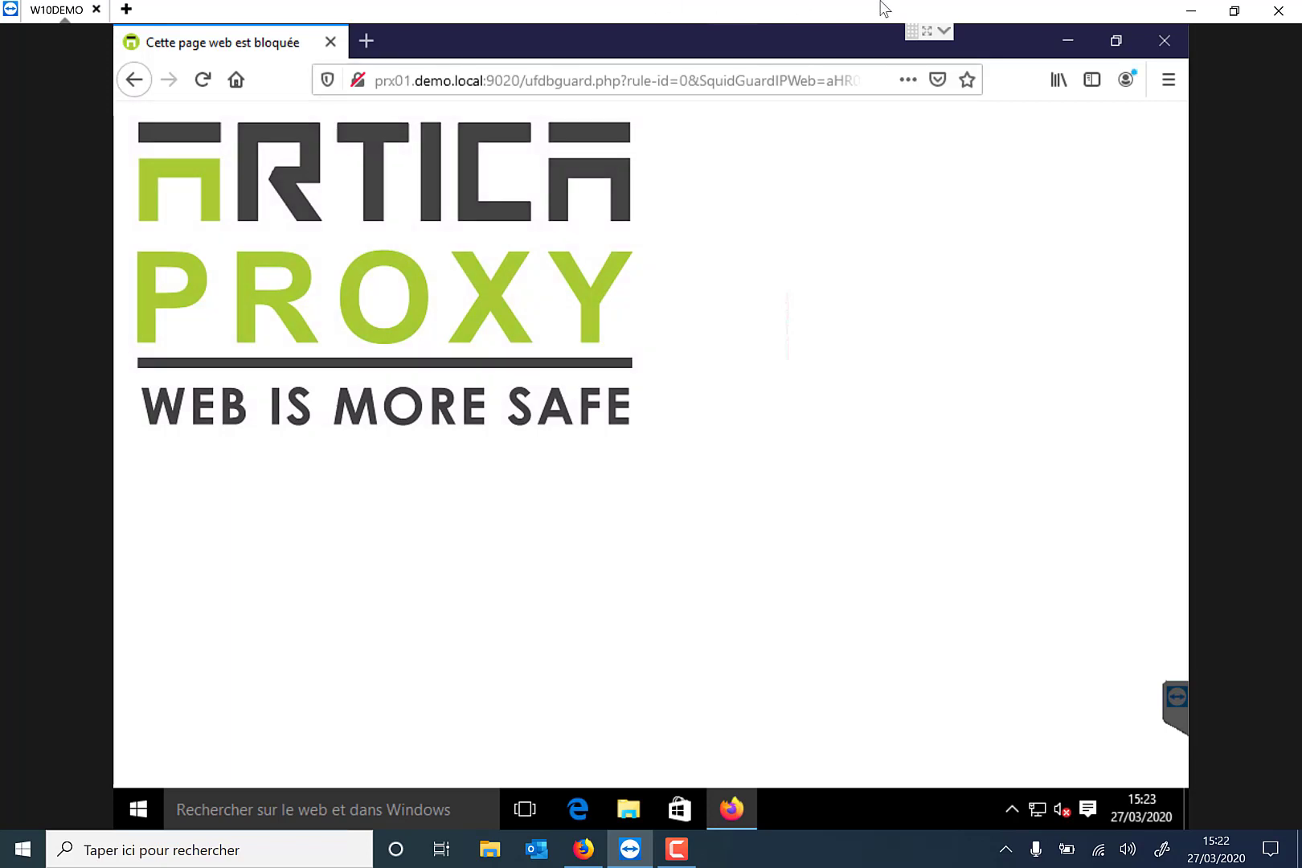
{"action": "left_click", "coordinate": [1165, 45]}
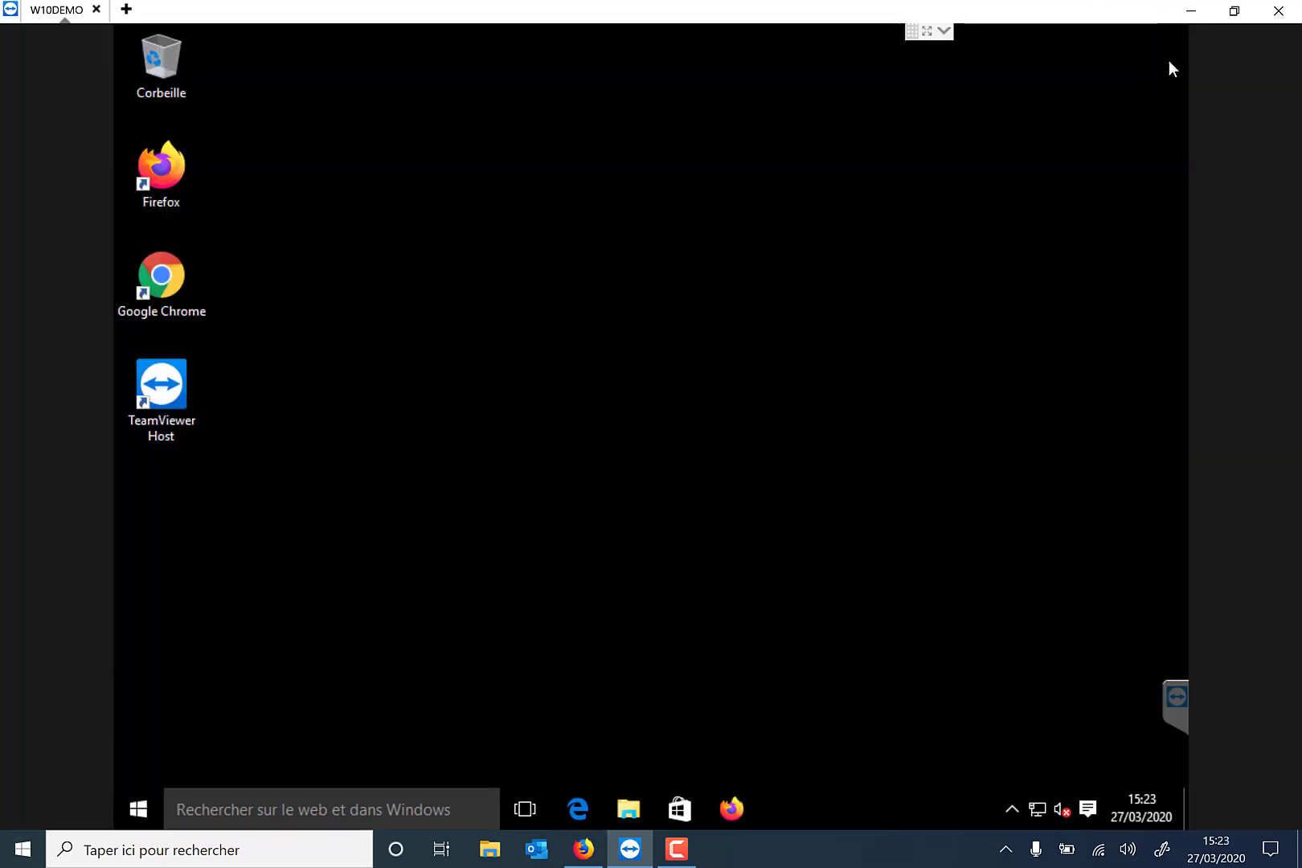
Back in the Artica console, set the body text color to #000000 in the "page lemnia" CSS, apply it and build the templates.
{"action": "left_click", "coordinate": [1191, 17]}
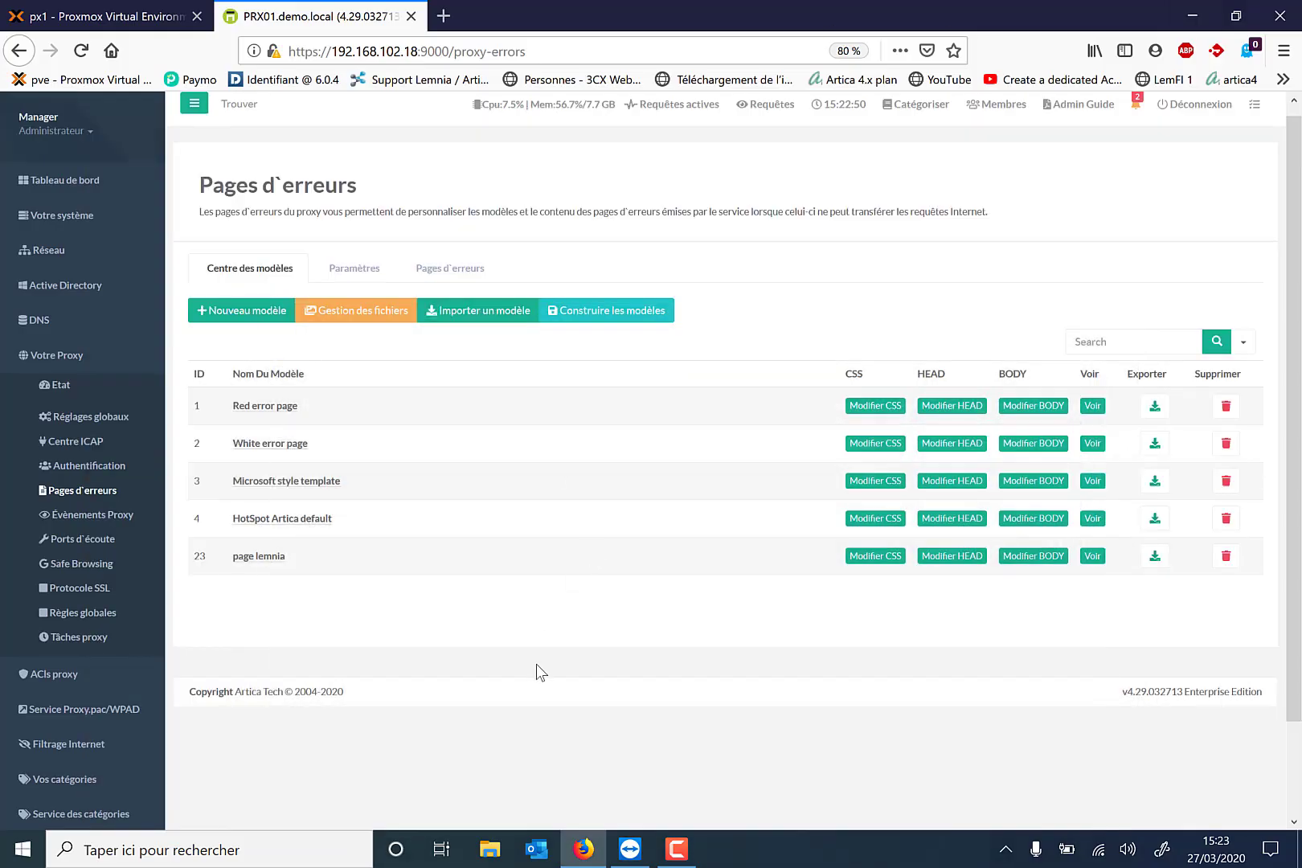
{"action": "left_click", "coordinate": [868, 558]}
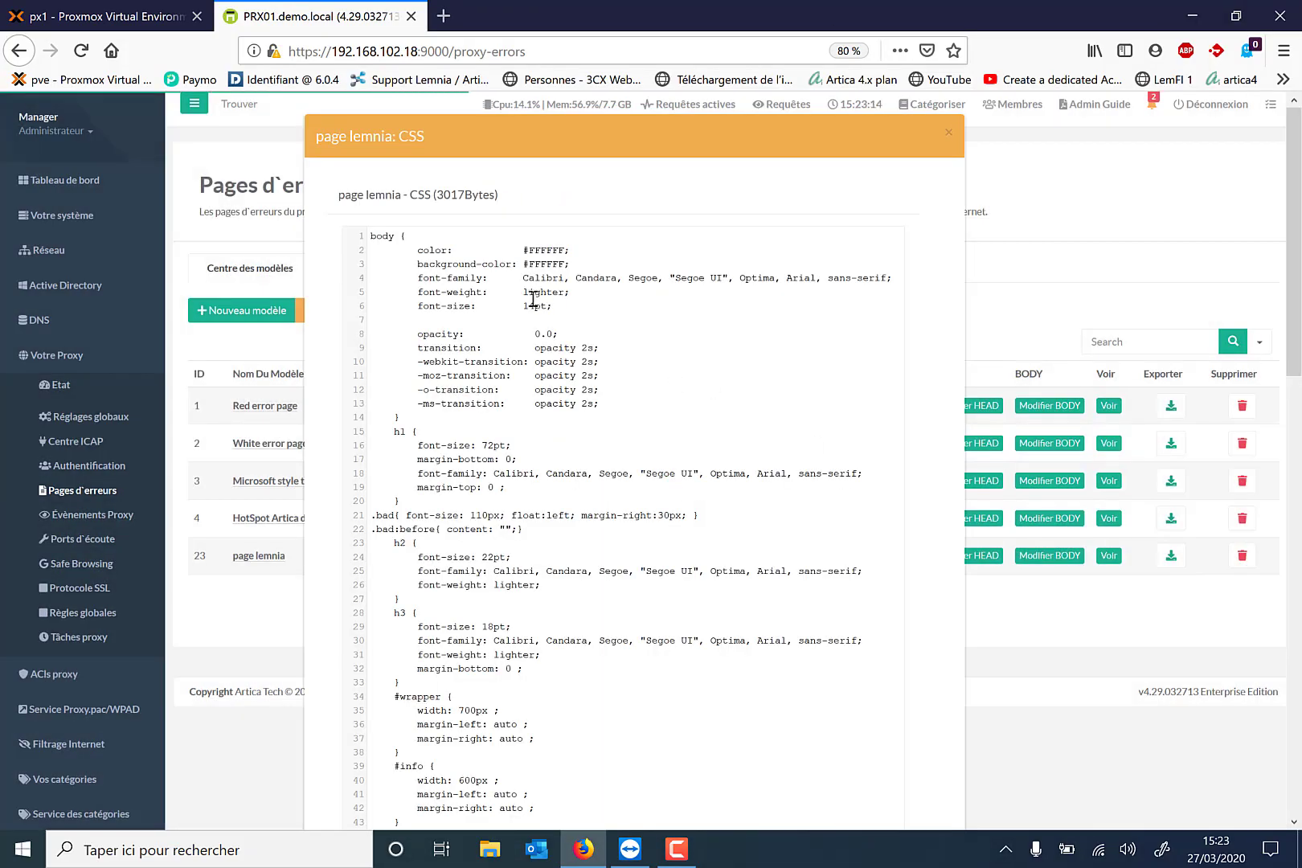
{"action": "double_click", "coordinate": [553, 249]}
{"action": "type", "text": "000000"}
{"action": "scroll", "coordinate": [774, 375], "scroll_direction": "down", "scroll_amount": 3}
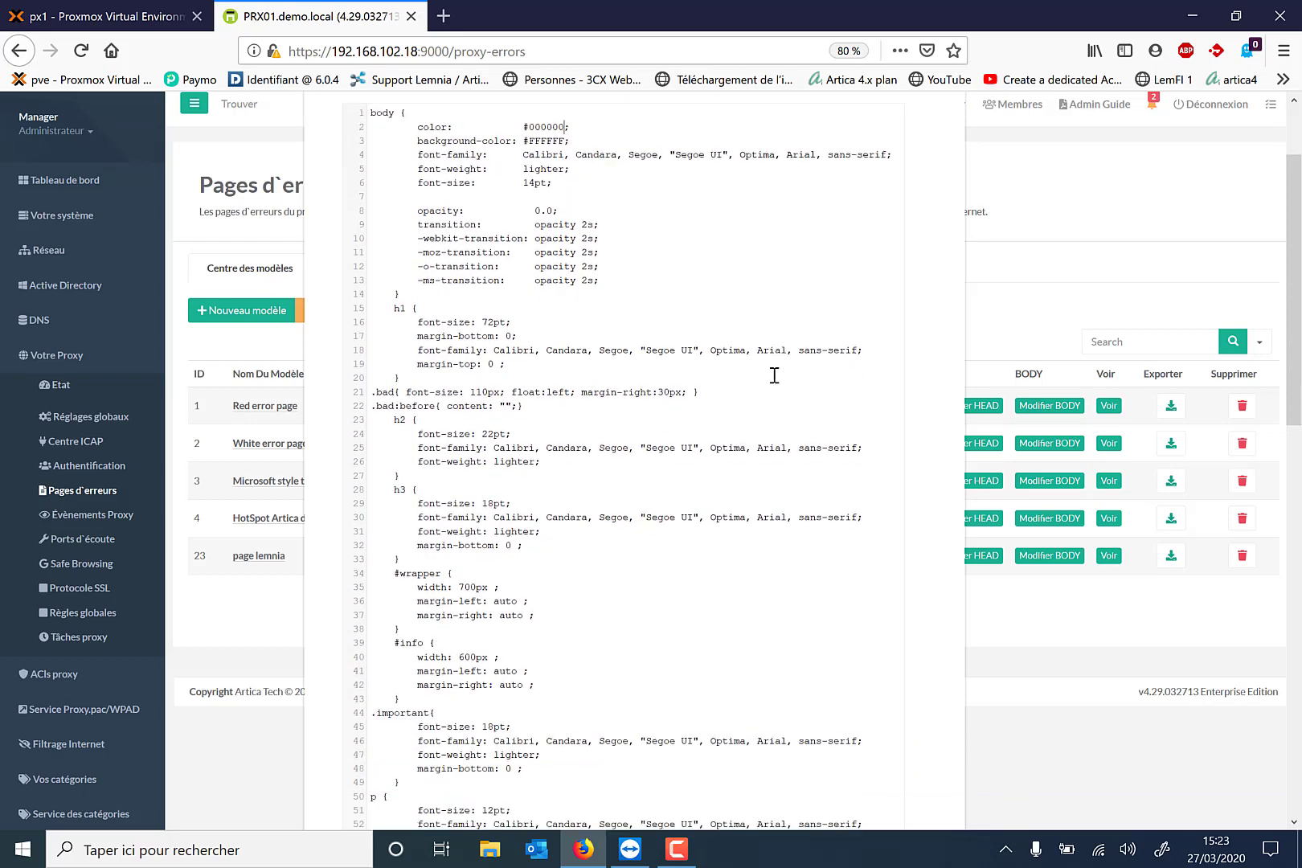
{"action": "scroll", "coordinate": [774, 376], "scroll_direction": "down", "scroll_amount": 15}
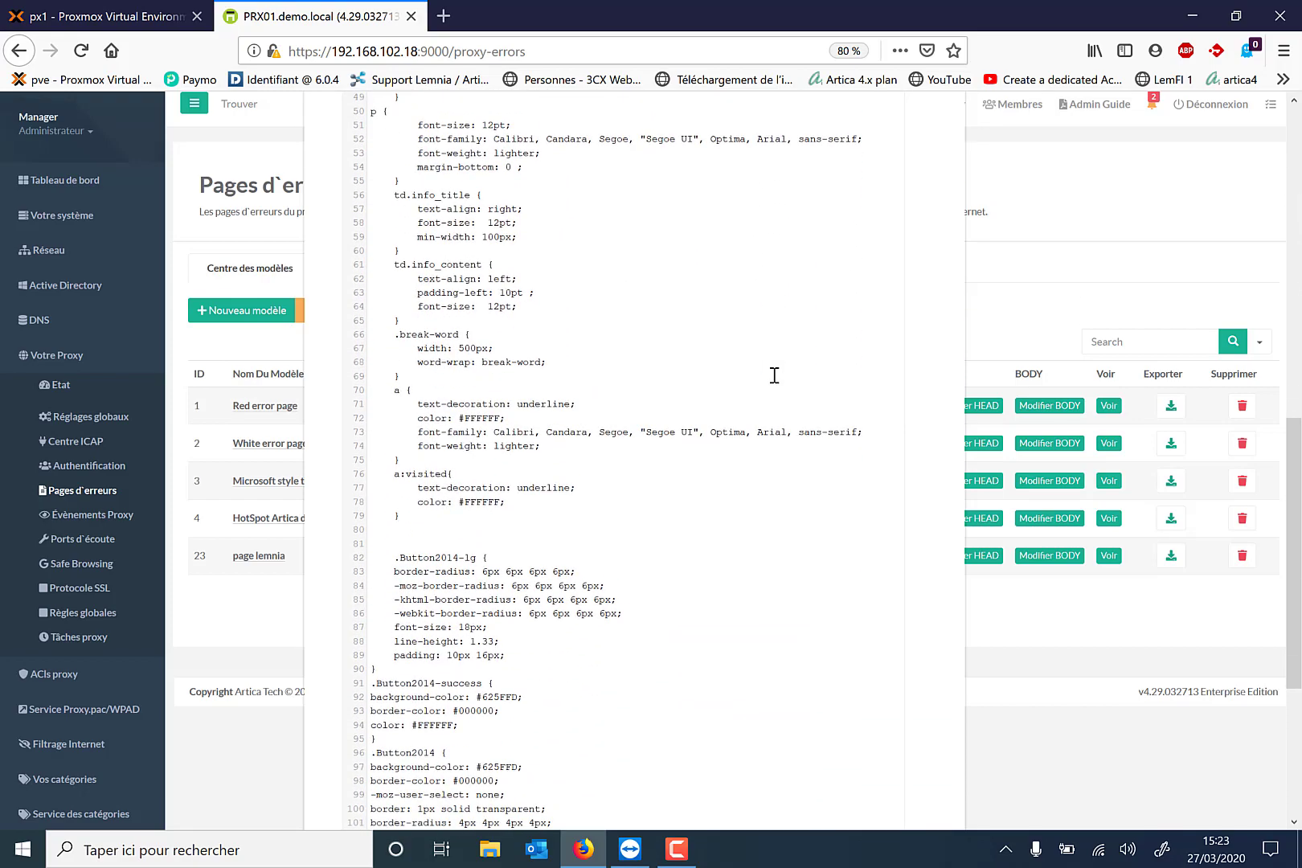
{"action": "scroll", "coordinate": [775, 375], "scroll_direction": "down", "scroll_amount": 5}
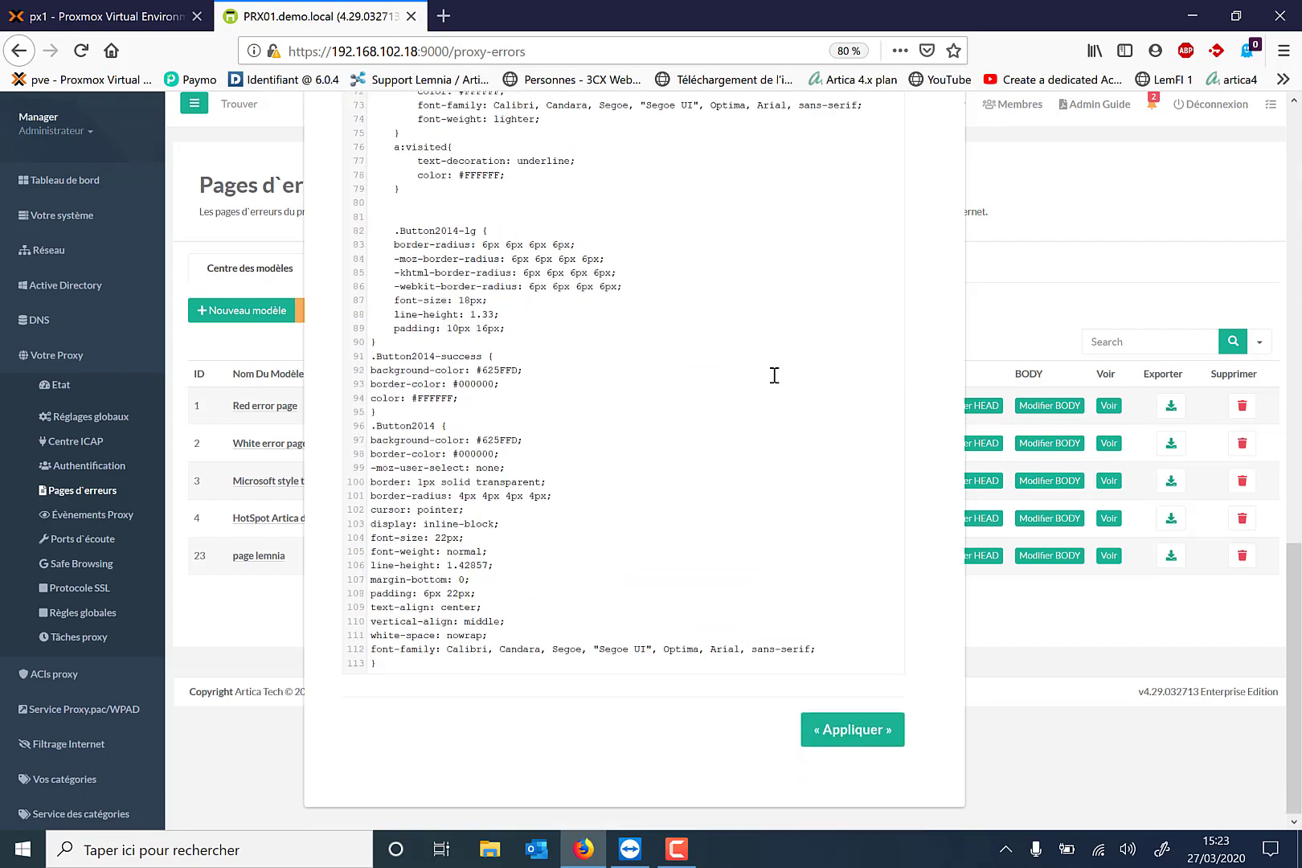
{"action": "left_click", "coordinate": [868, 738]}
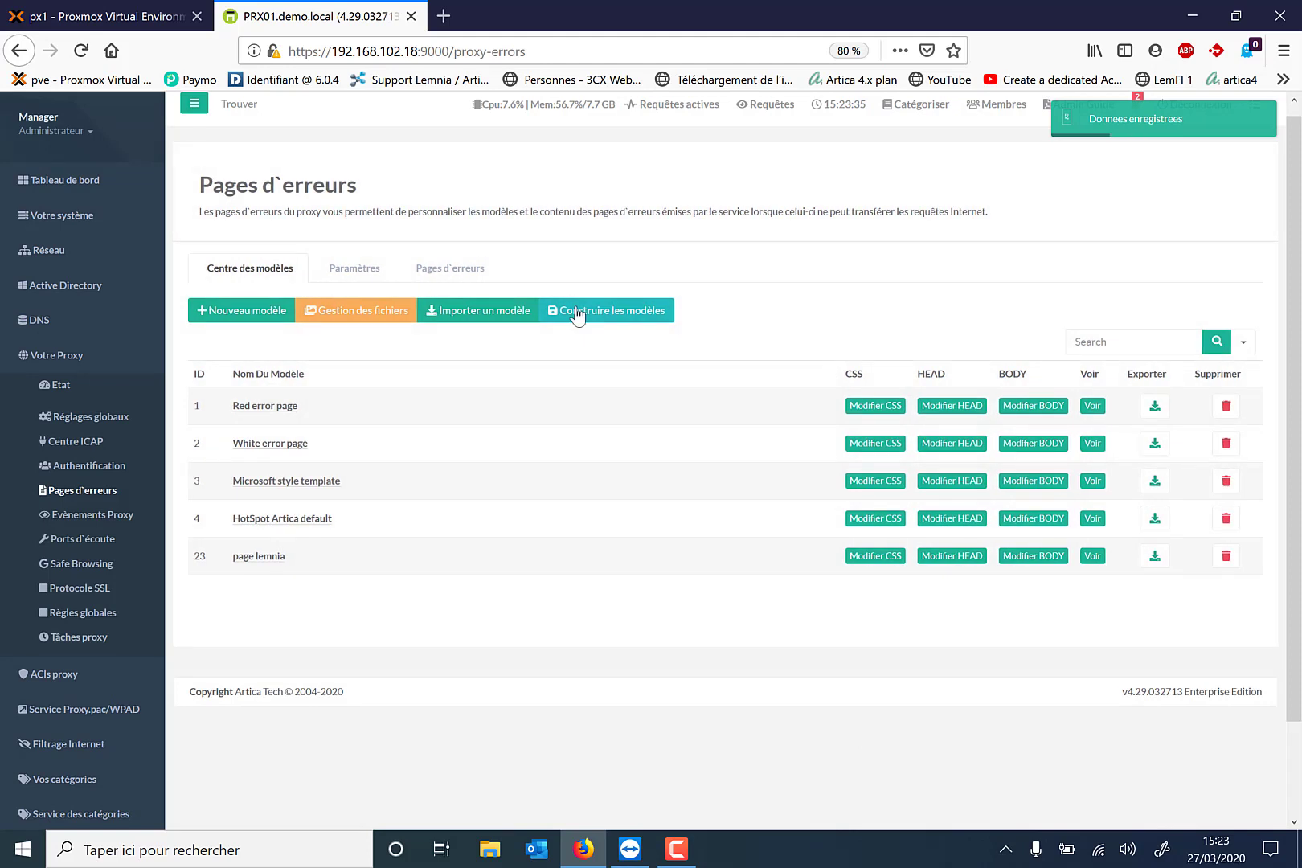
{"action": "left_click", "coordinate": [578, 316]}
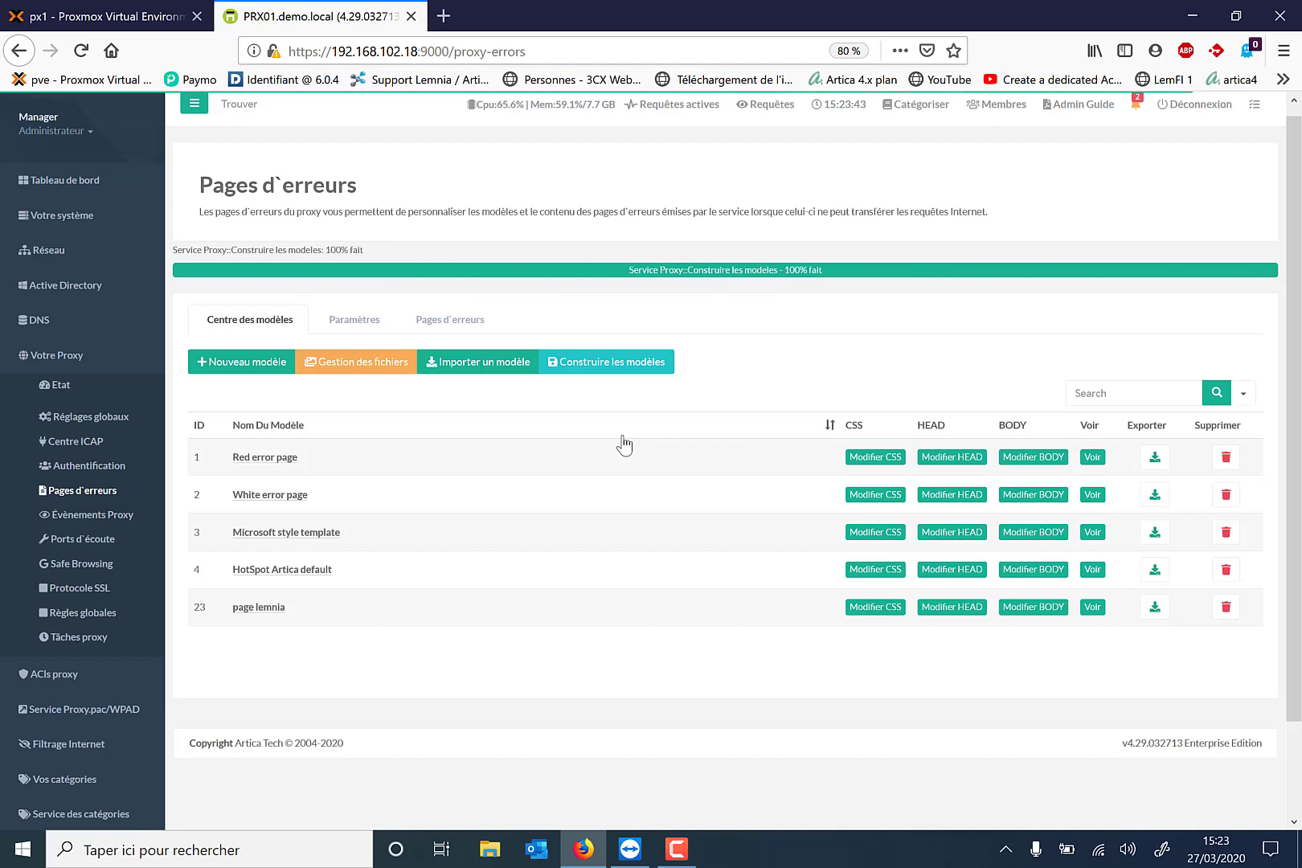
{"action": "left_click", "coordinate": [632, 849]}
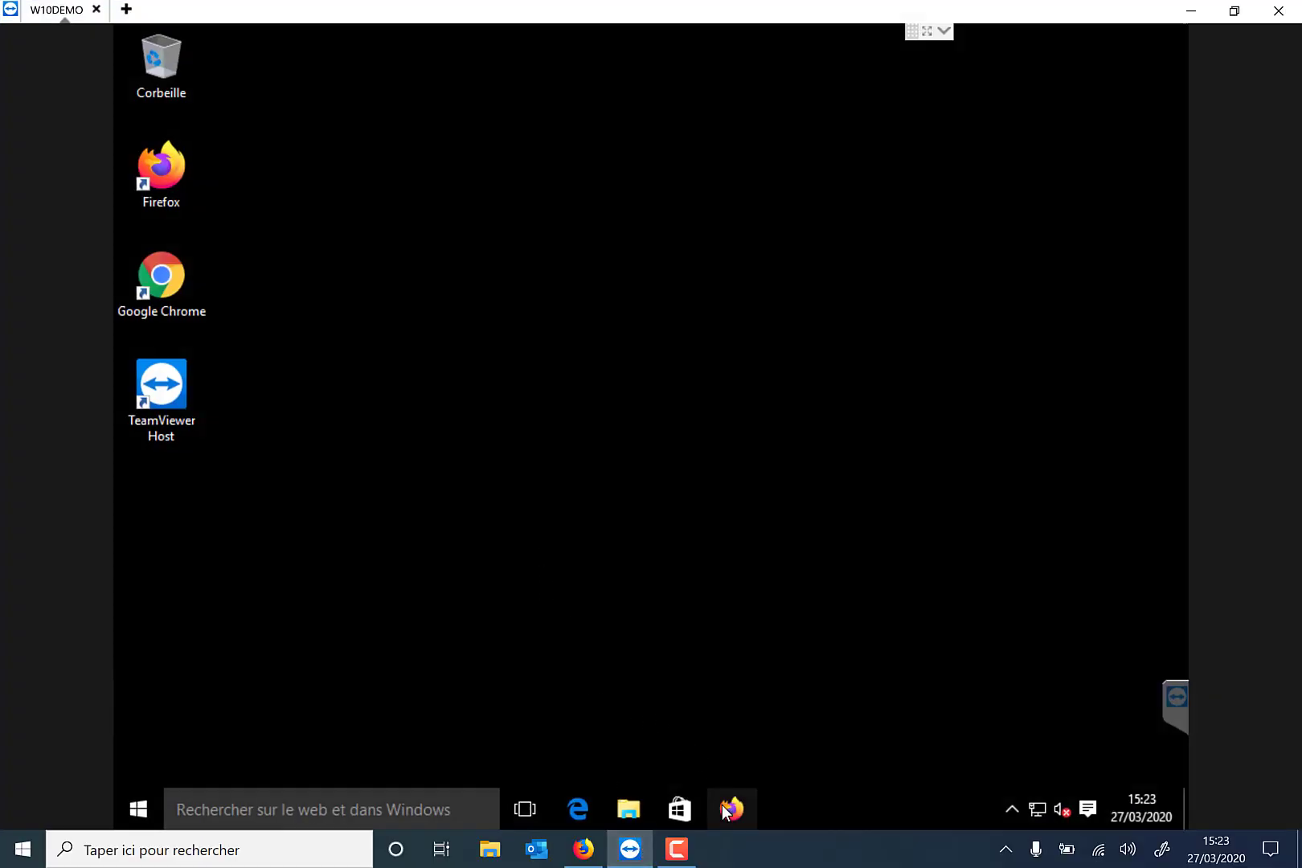
{"action": "left_click", "coordinate": [728, 809]}
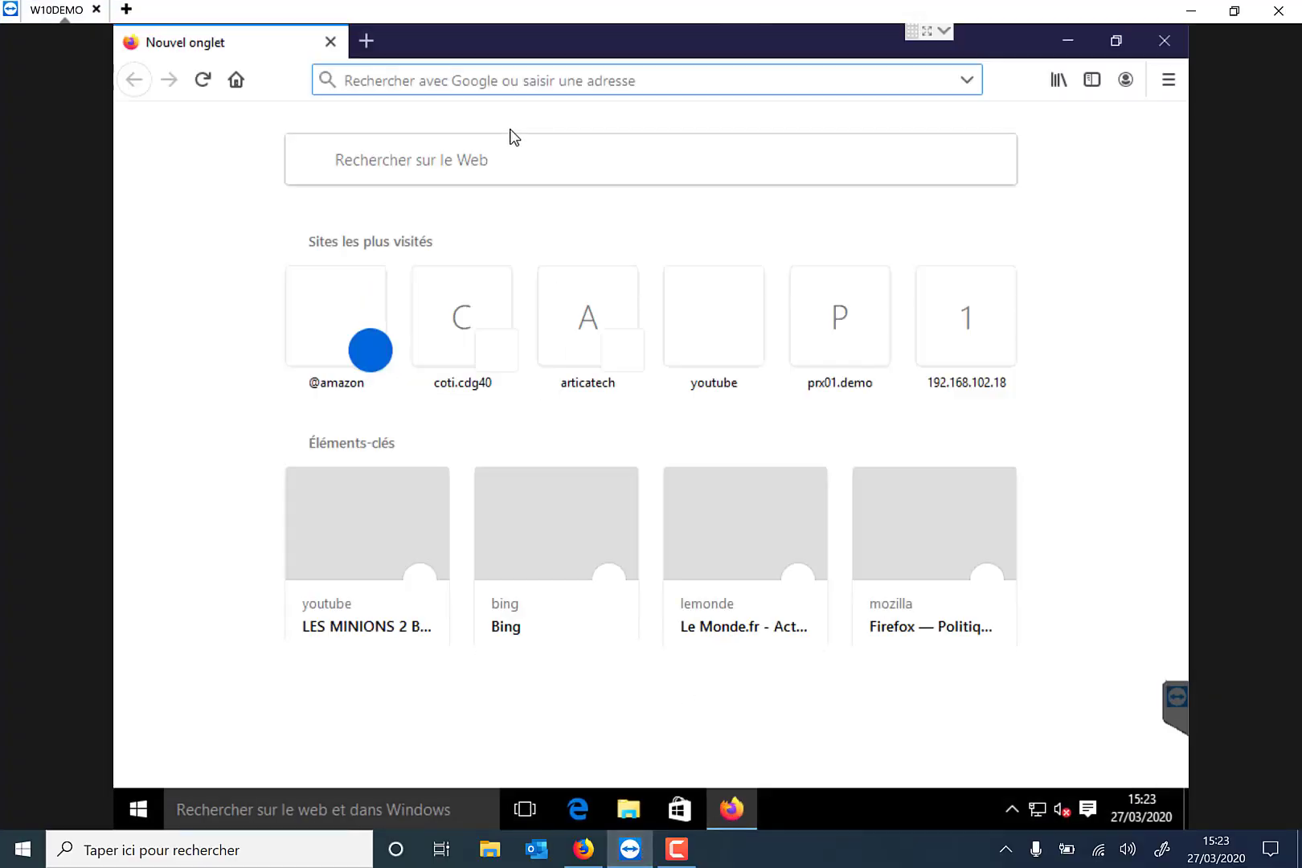
{"action": "type", "text": "http:"}
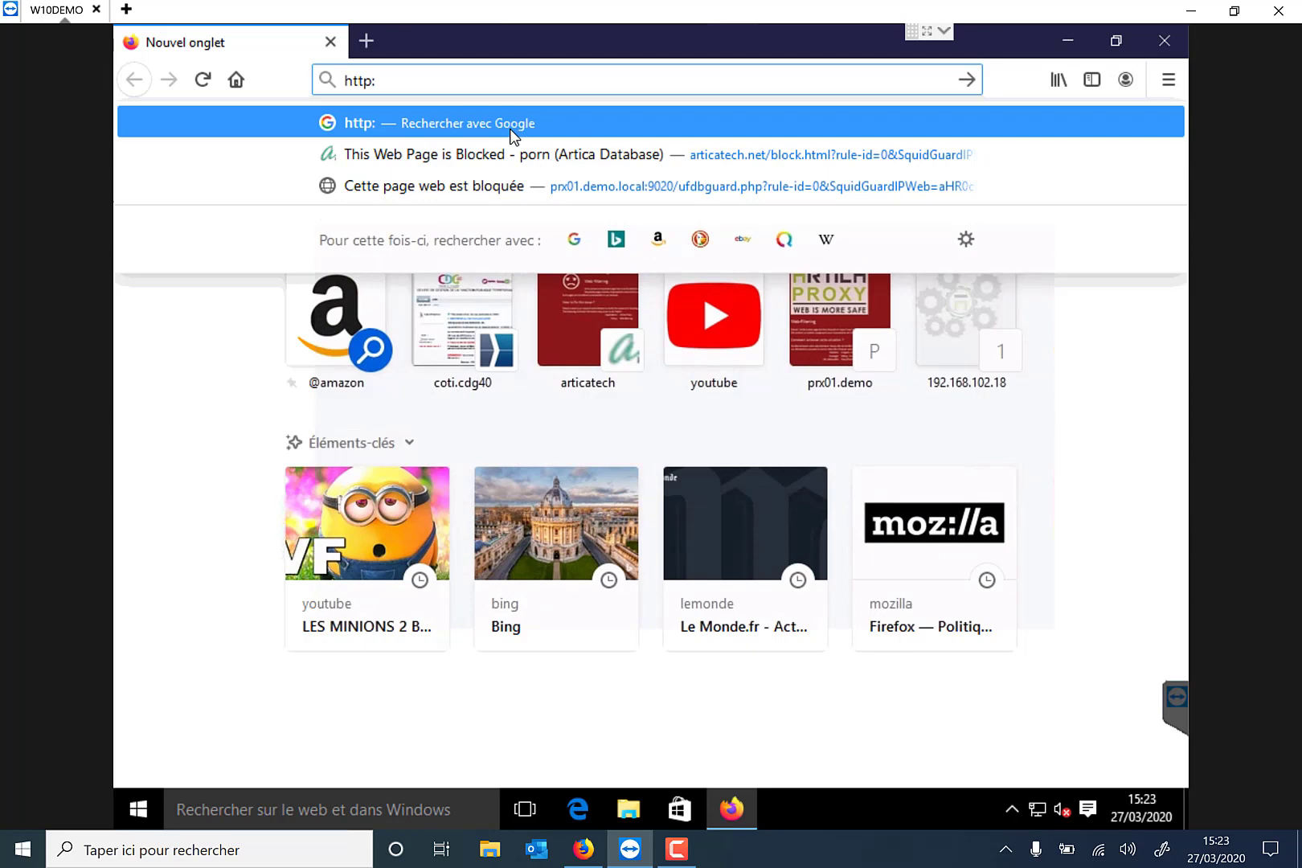
{"action": "type", "text": "//foutlamoia"}
{"action": "key", "text": "Return"}
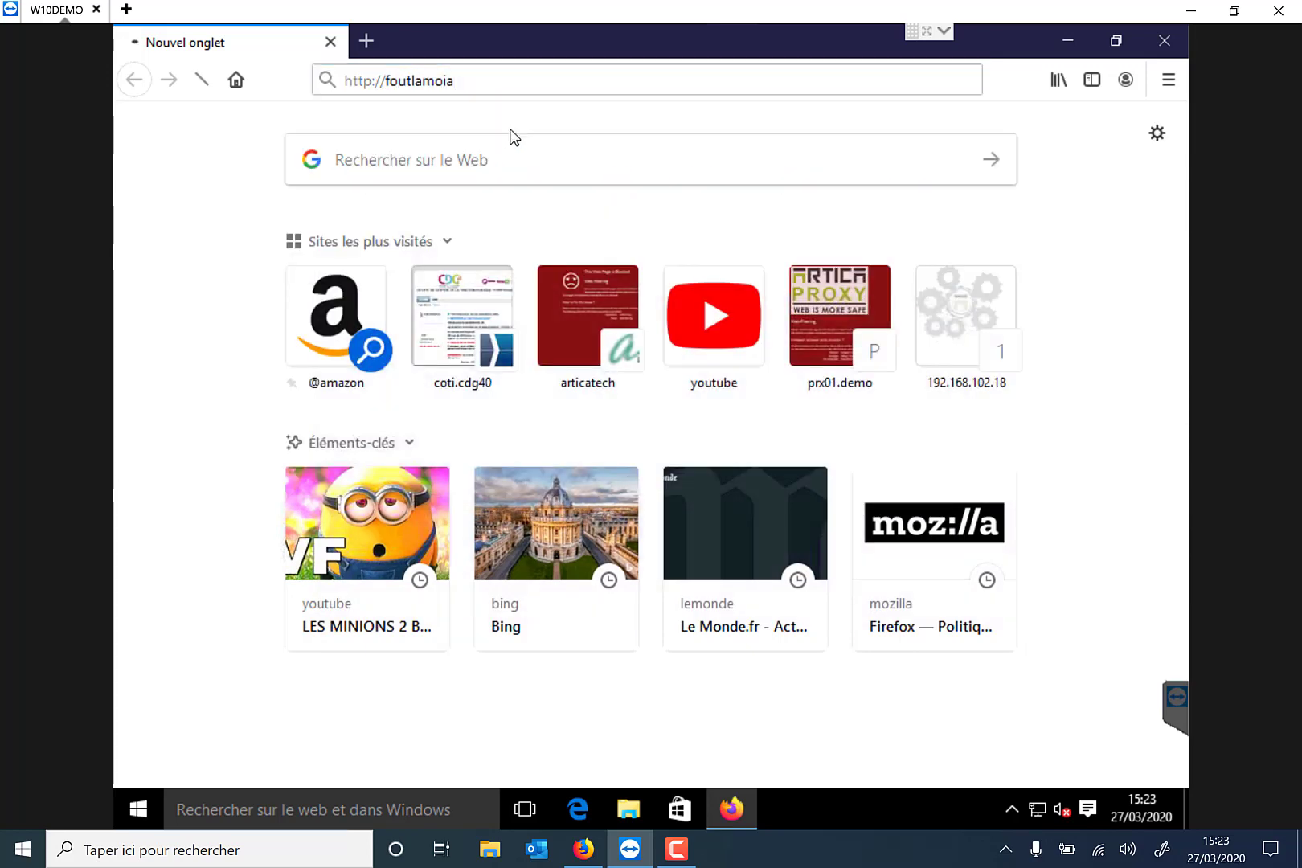
{"action": "left_click", "coordinate": [487, 81]}
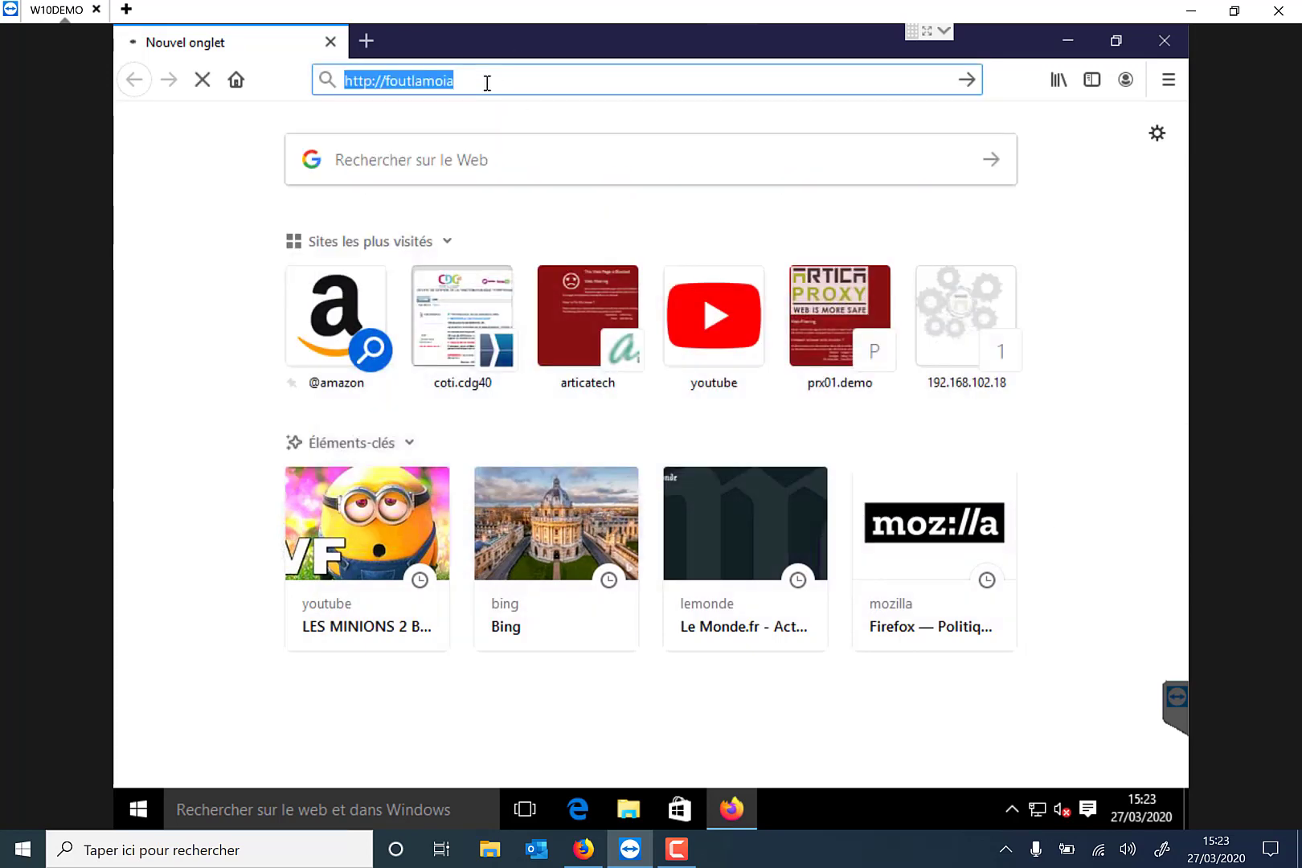
{"action": "type", "text": "foutlamoia.com/"}
{"action": "key", "text": "Return"}
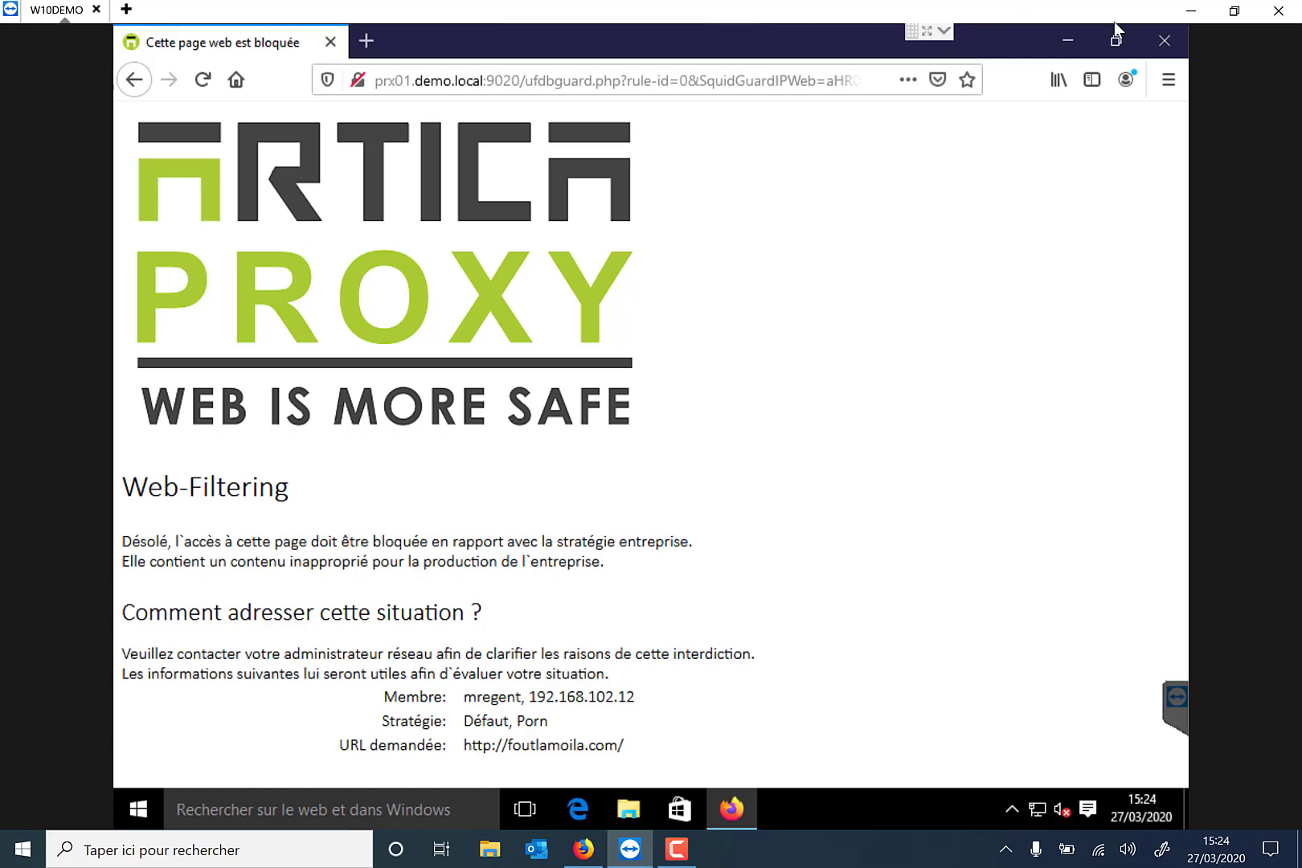
{"action": "left_click", "coordinate": [1068, 40]}
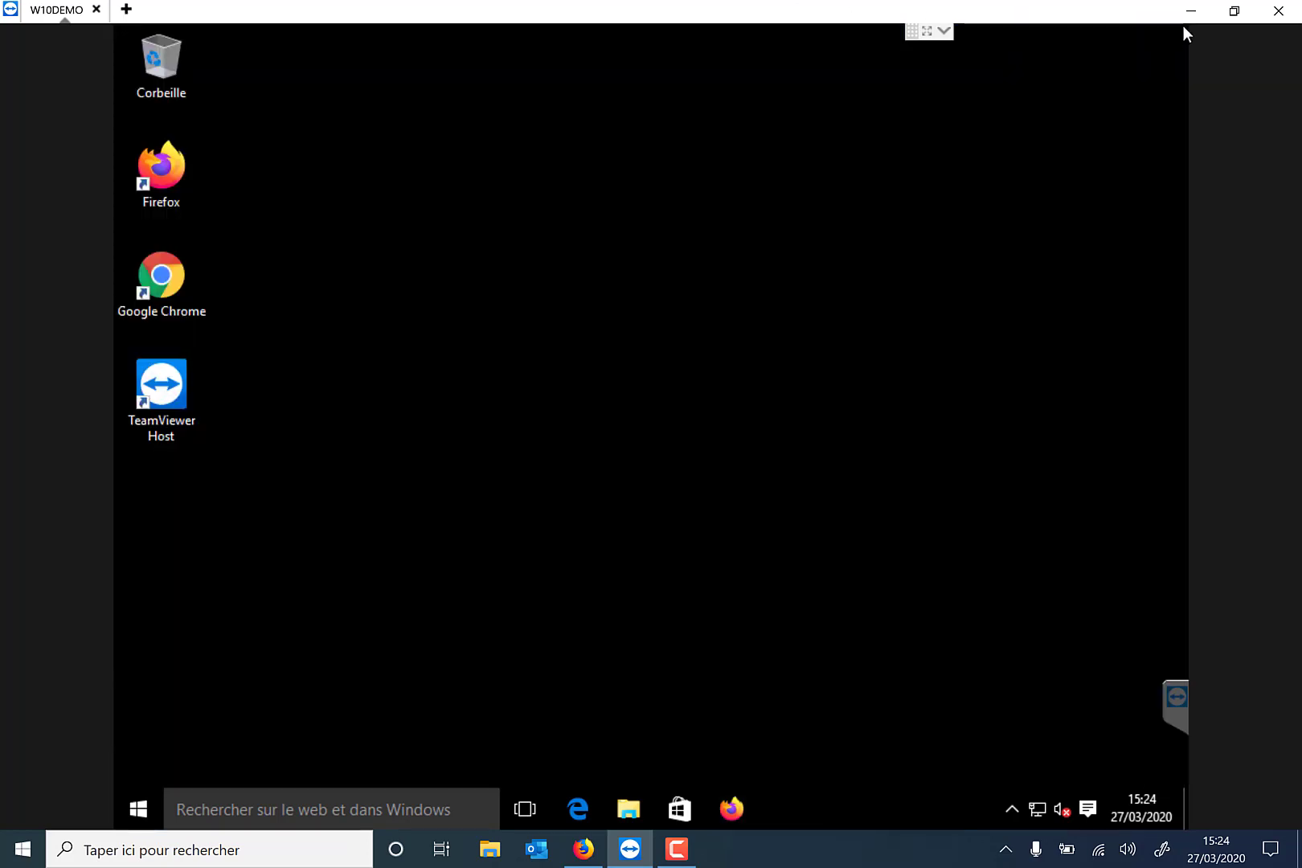
Return to the Artica console and open the rules of the web-filtering error page service.
{"action": "left_click", "coordinate": [1193, 10]}
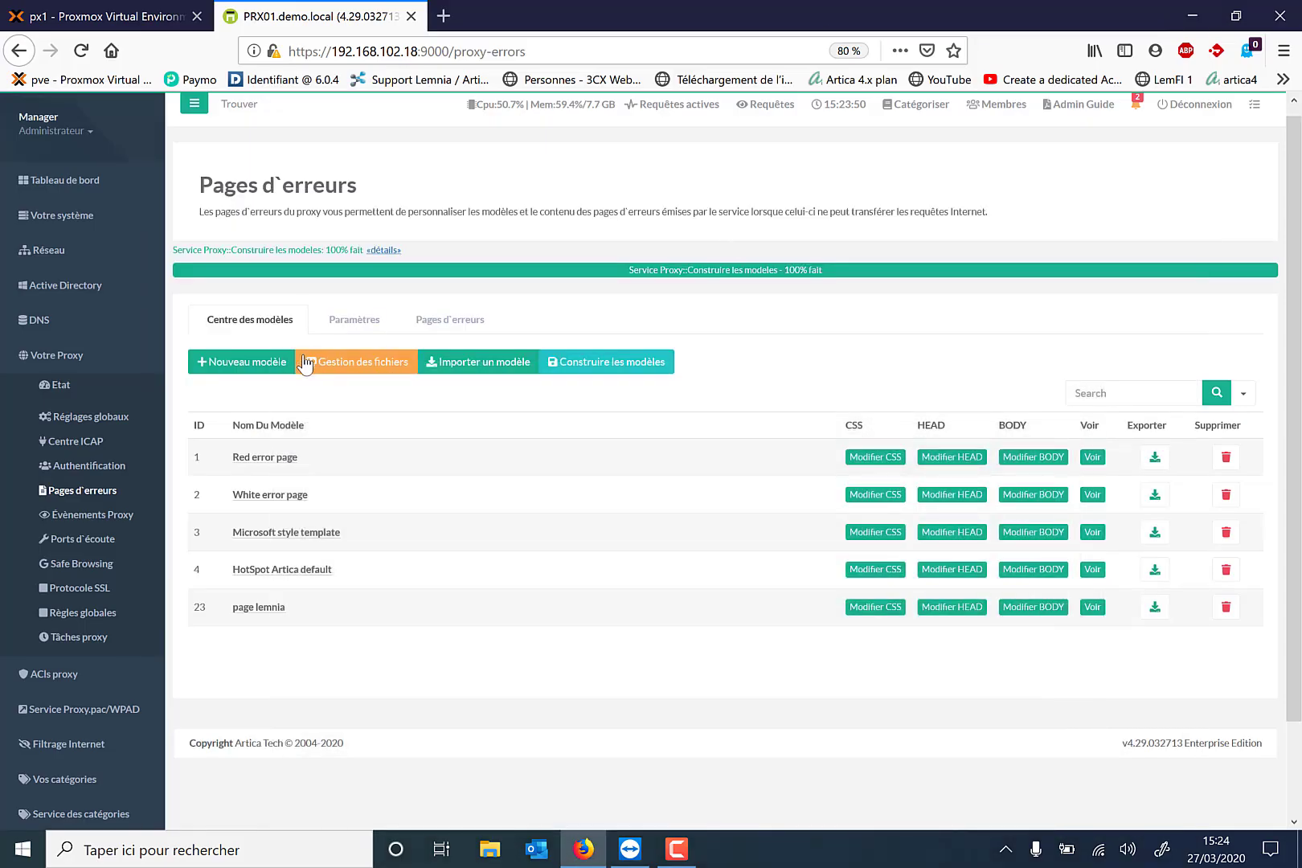
{"action": "scroll", "coordinate": [60, 537], "scroll_direction": "down", "scroll_amount": 3}
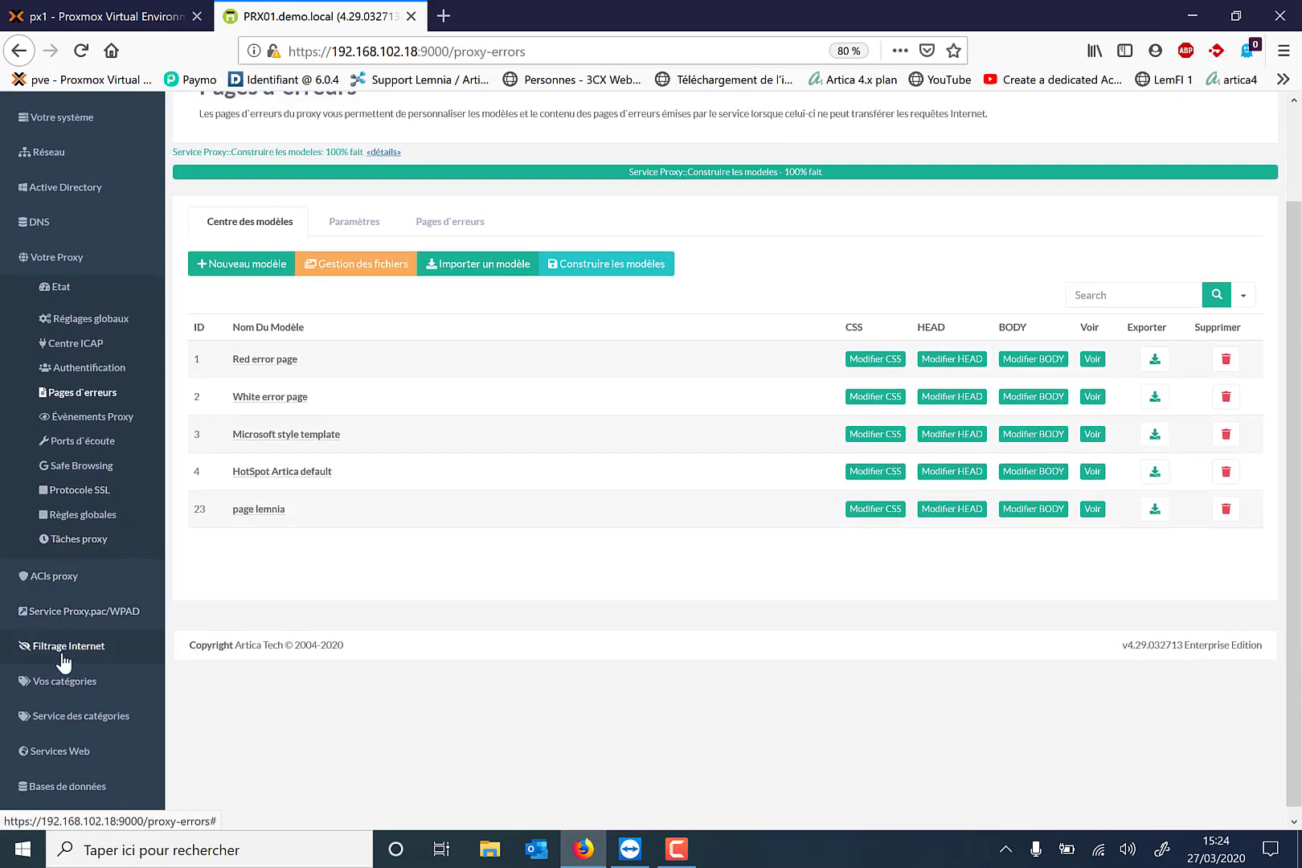
{"action": "left_click", "coordinate": [64, 661]}
{"action": "left_click", "coordinate": [74, 541]}
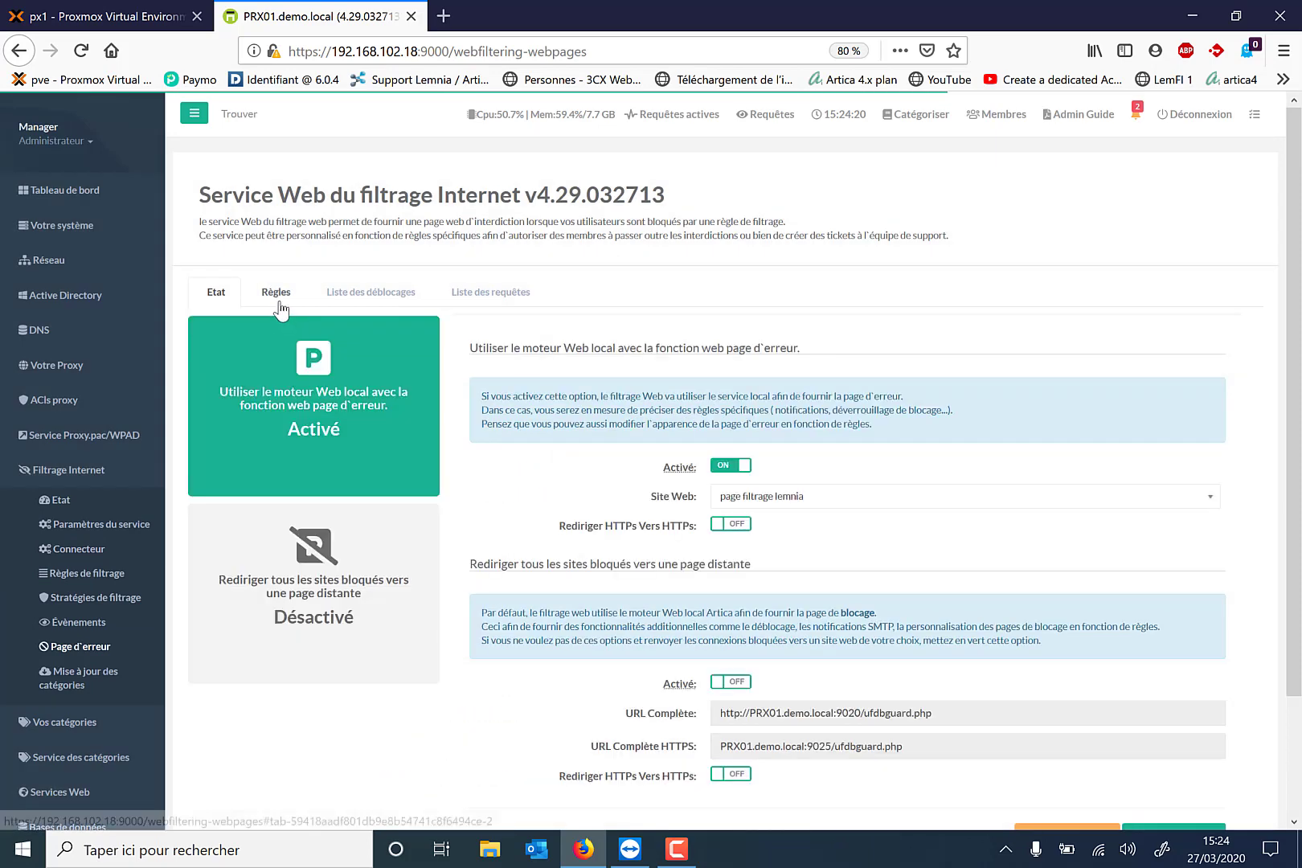
{"action": "left_click", "coordinate": [277, 305]}
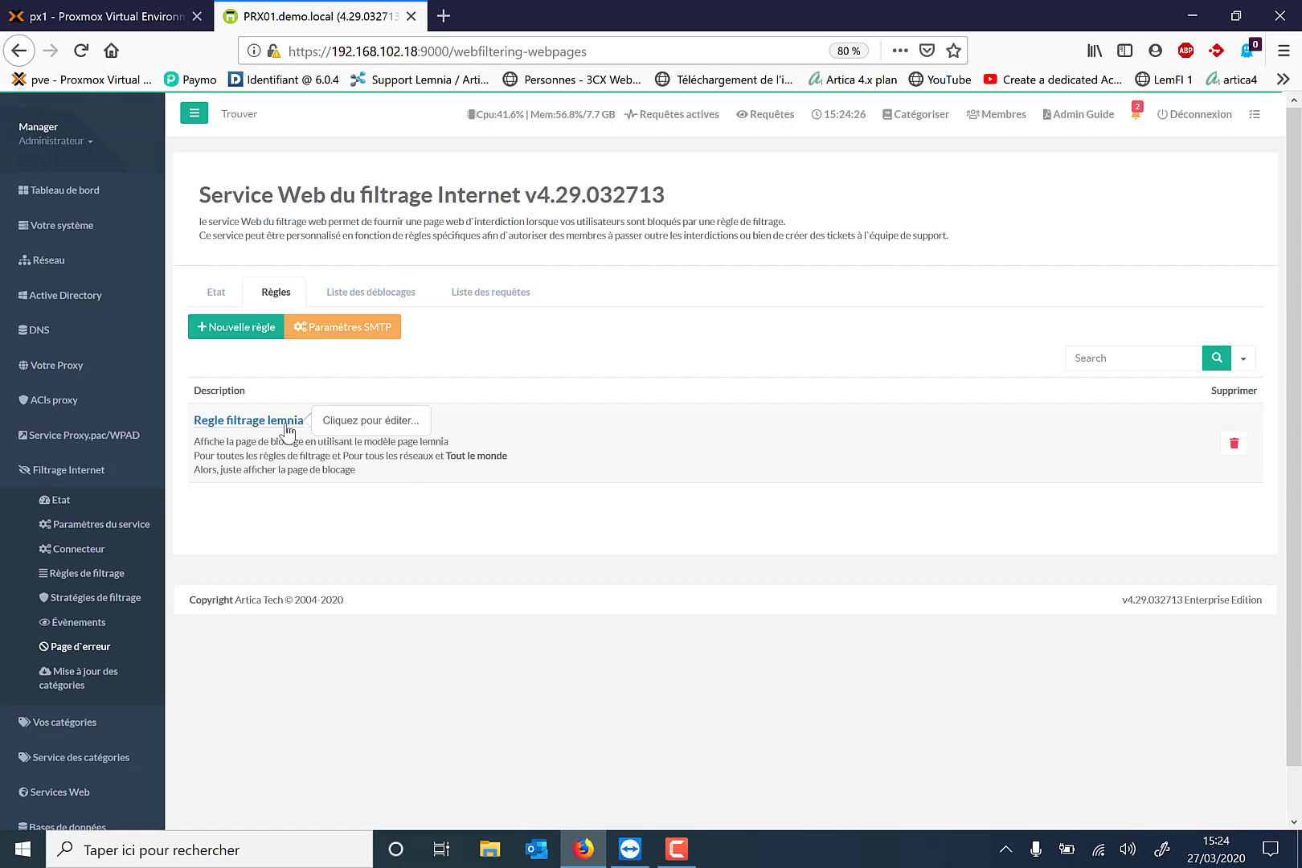
Enable ticket submission (Soumettre un ticket) in the "Regle filtrage lemnia" rule, apply it and close the rule.
{"action": "left_click", "coordinate": [287, 426]}
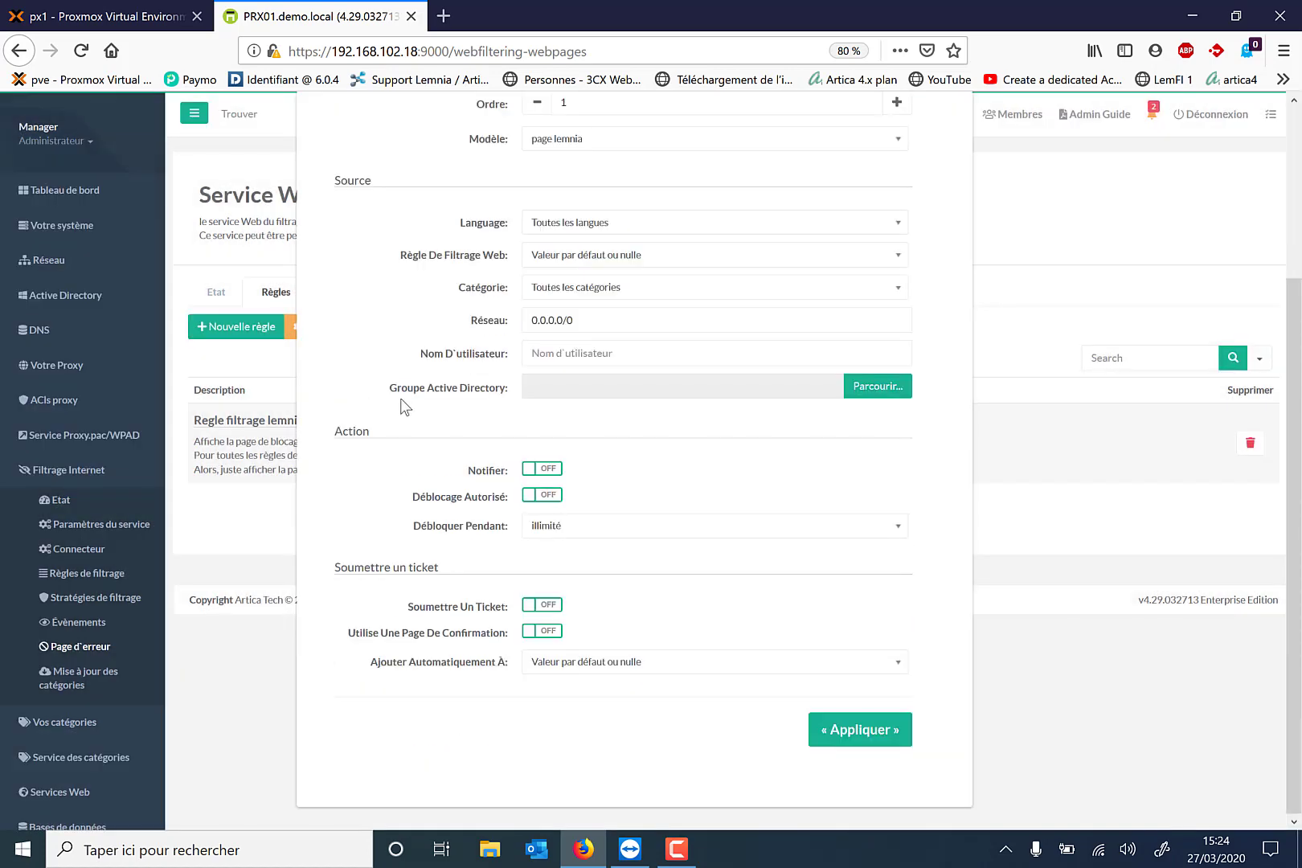
{"action": "left_click_drag", "start_coordinate": [339, 567], "coordinate": [452, 585]}
{"action": "left_click", "coordinate": [453, 585]}
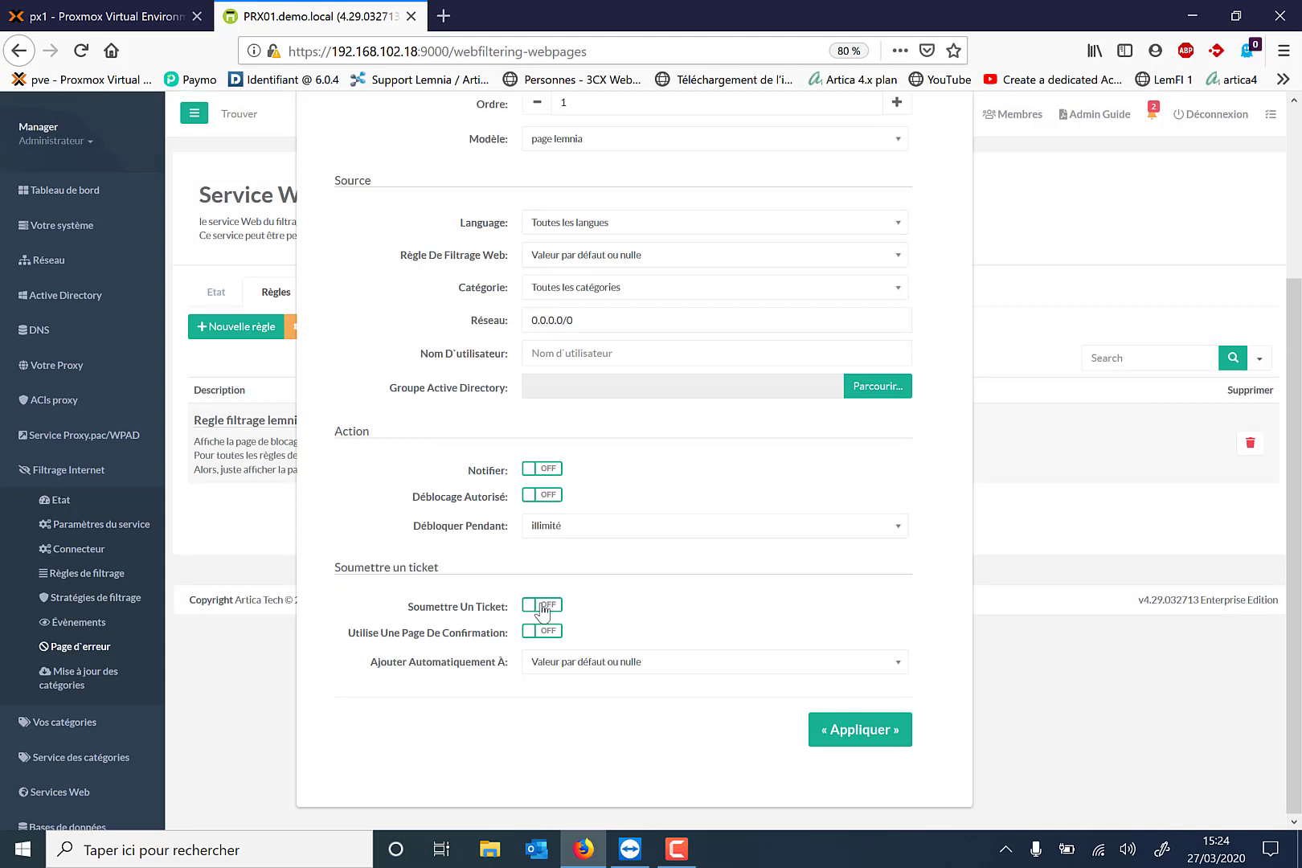
{"action": "left_click", "coordinate": [547, 607]}
{"action": "left_click", "coordinate": [852, 733]}
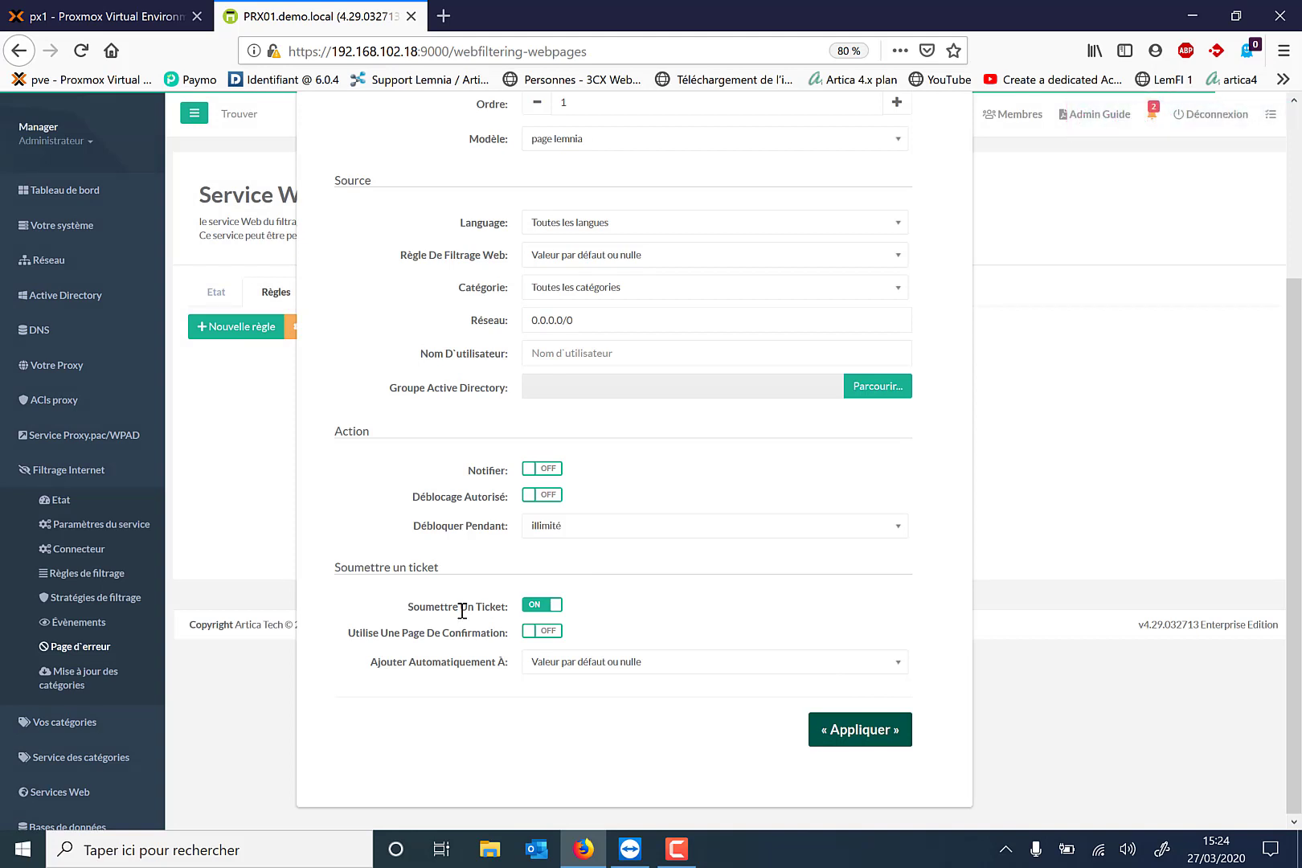
{"action": "scroll", "coordinate": [462, 611], "scroll_direction": "up", "scroll_amount": 5}
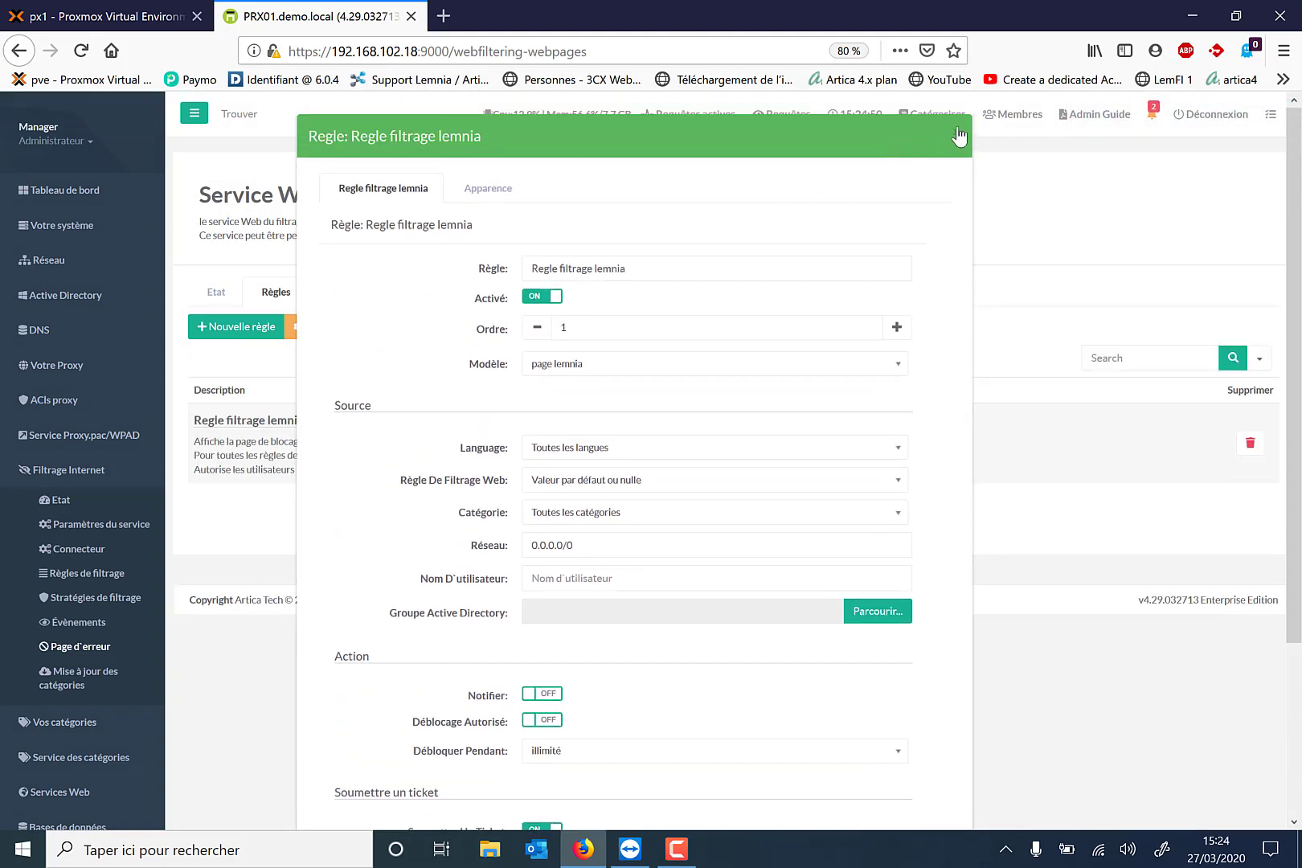
{"action": "left_click", "coordinate": [959, 135]}
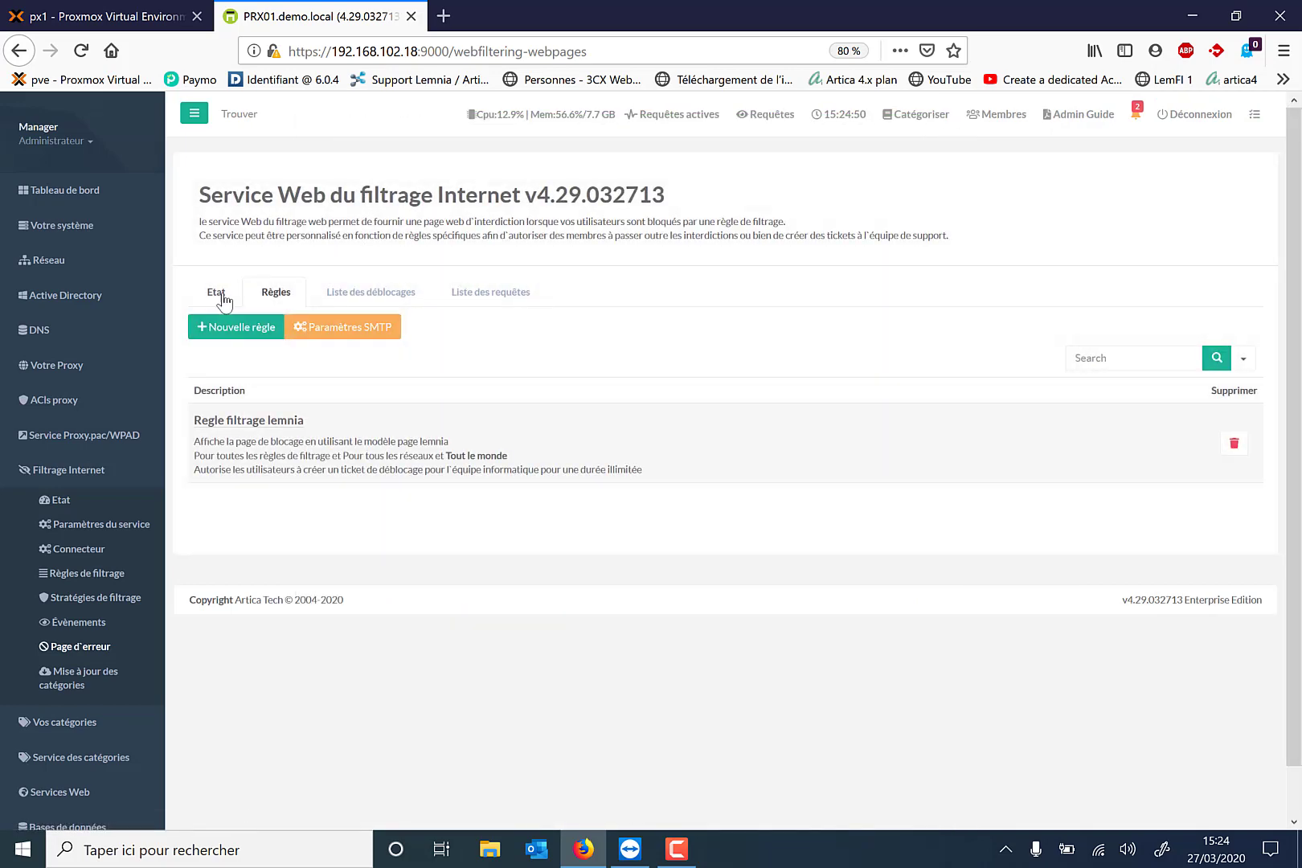
Open the web-filtering service status and restart the URL filtering service.
{"action": "left_click", "coordinate": [223, 295]}
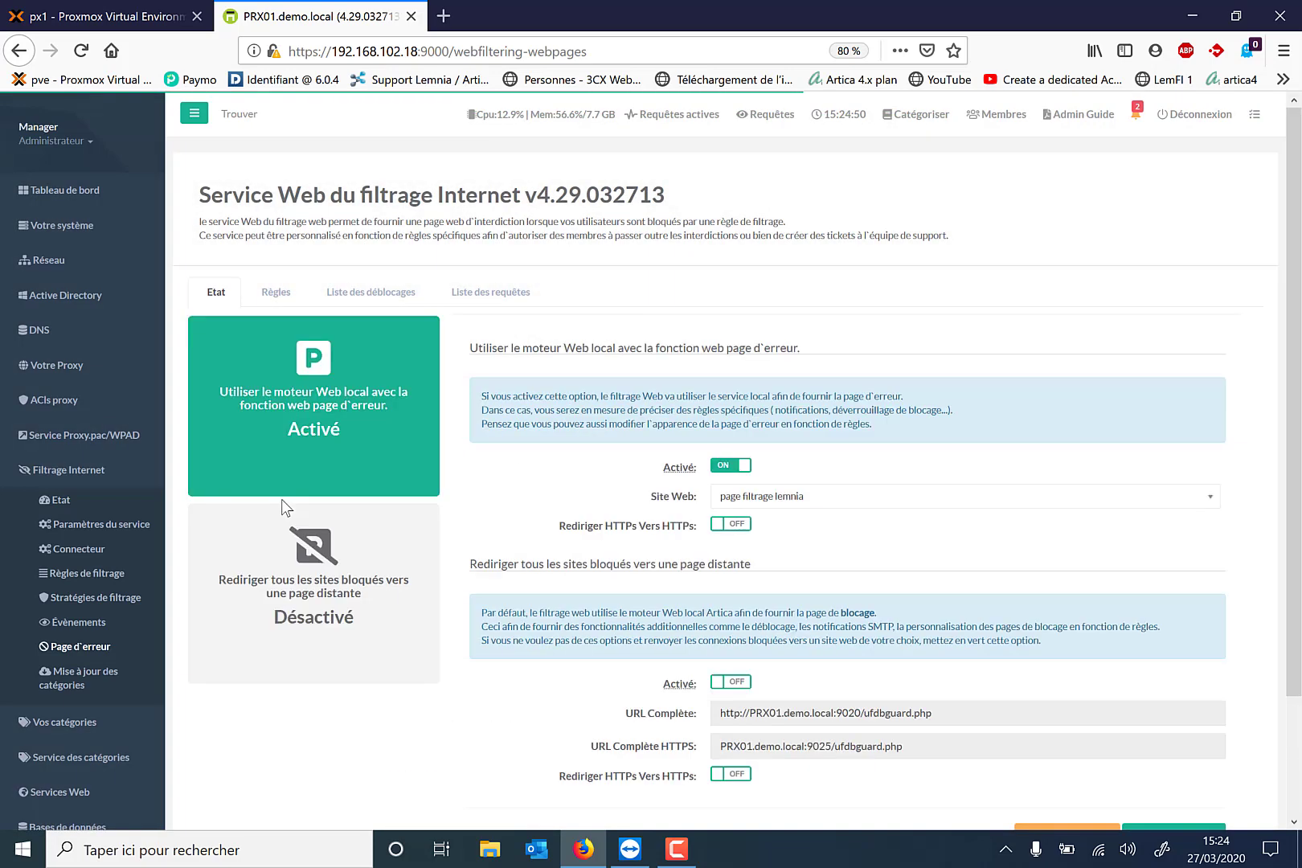
{"action": "scroll", "coordinate": [282, 500], "scroll_direction": "down", "scroll_amount": 3}
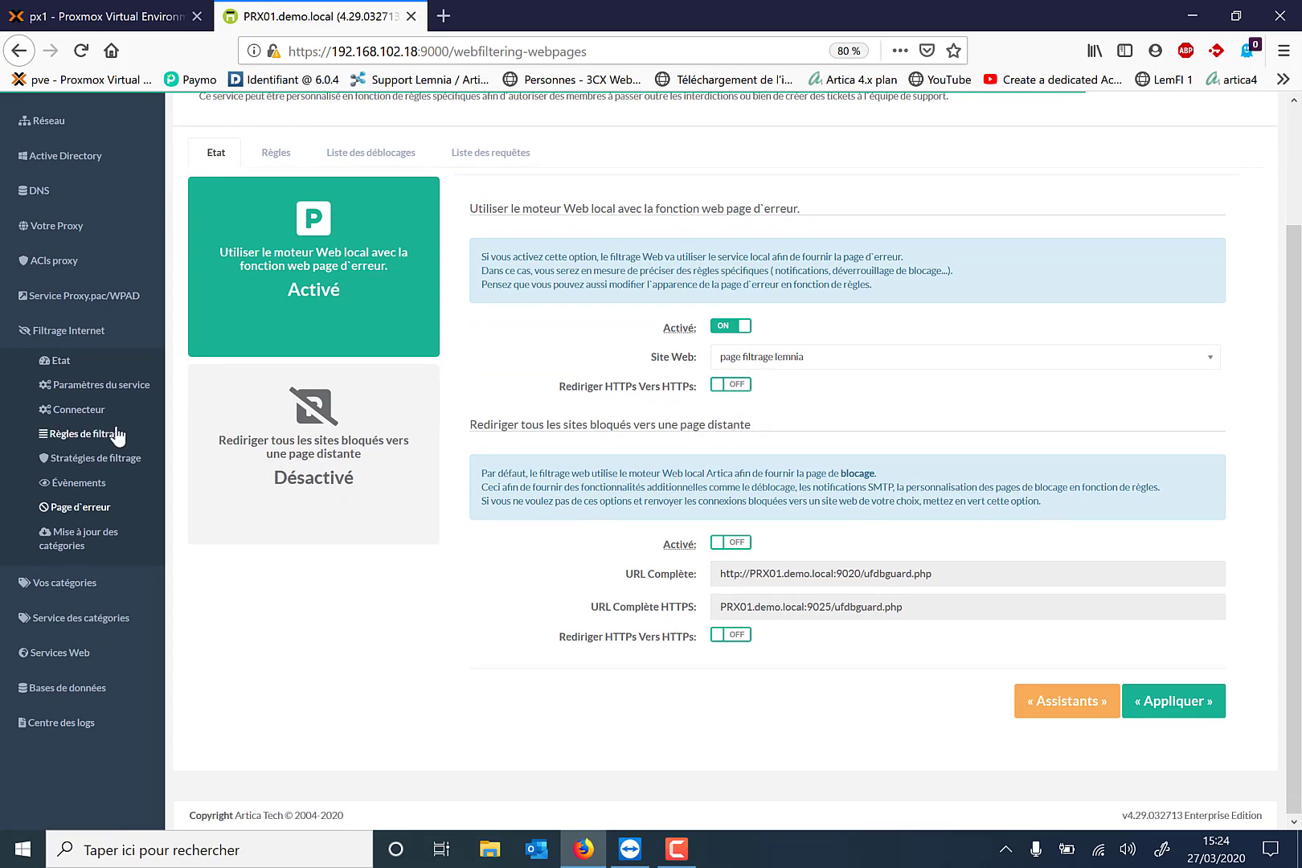
{"action": "left_click", "coordinate": [56, 361]}
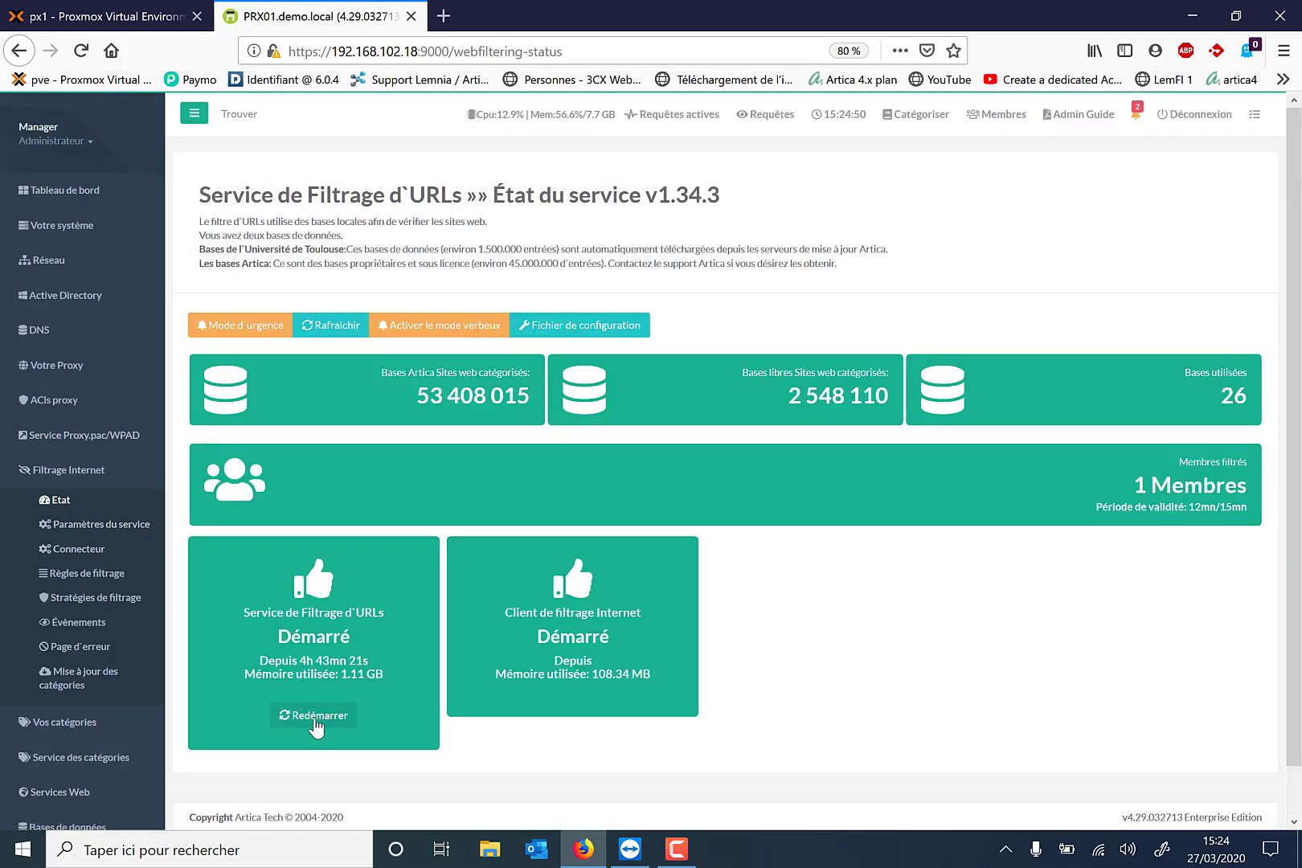
{"action": "left_click", "coordinate": [314, 721]}
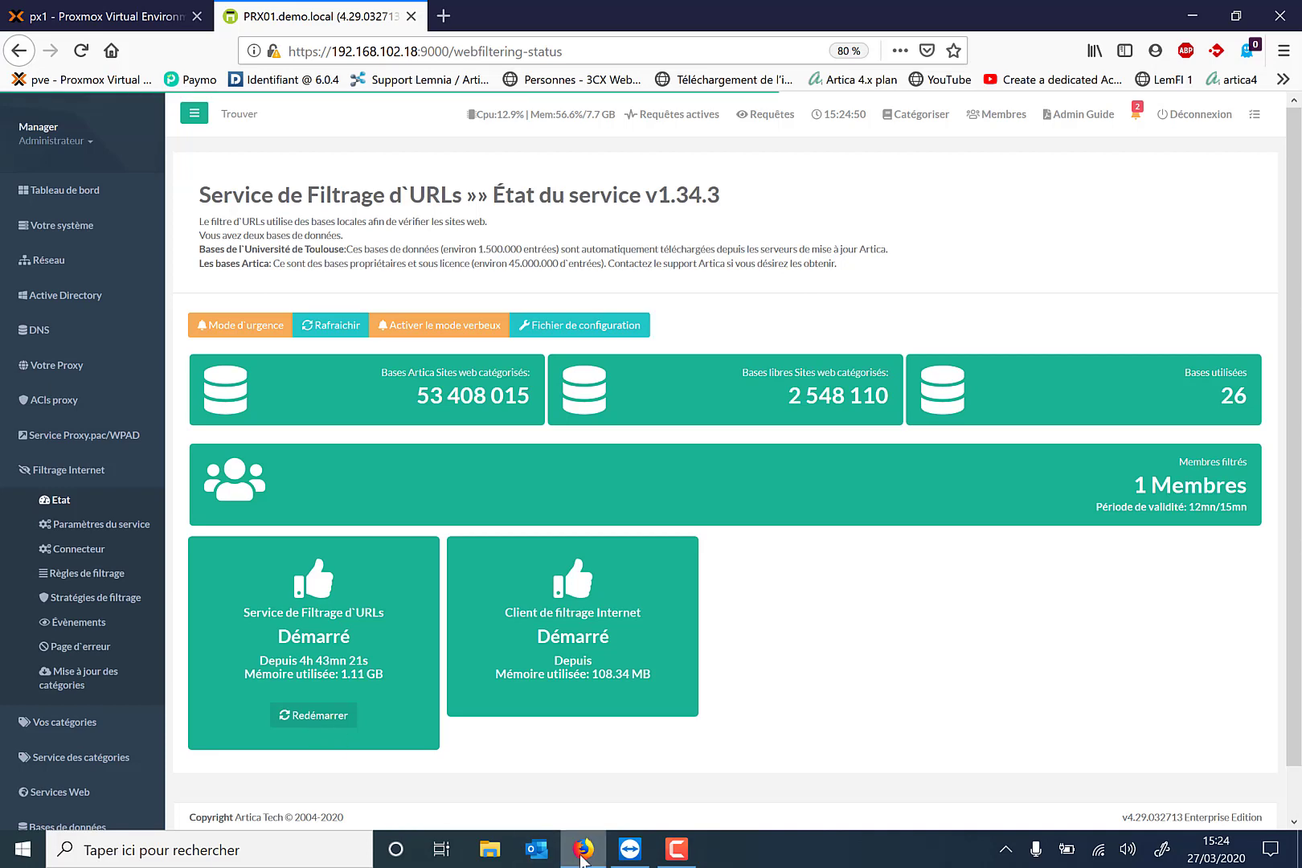
{"action": "left_click", "coordinate": [321, 718]}
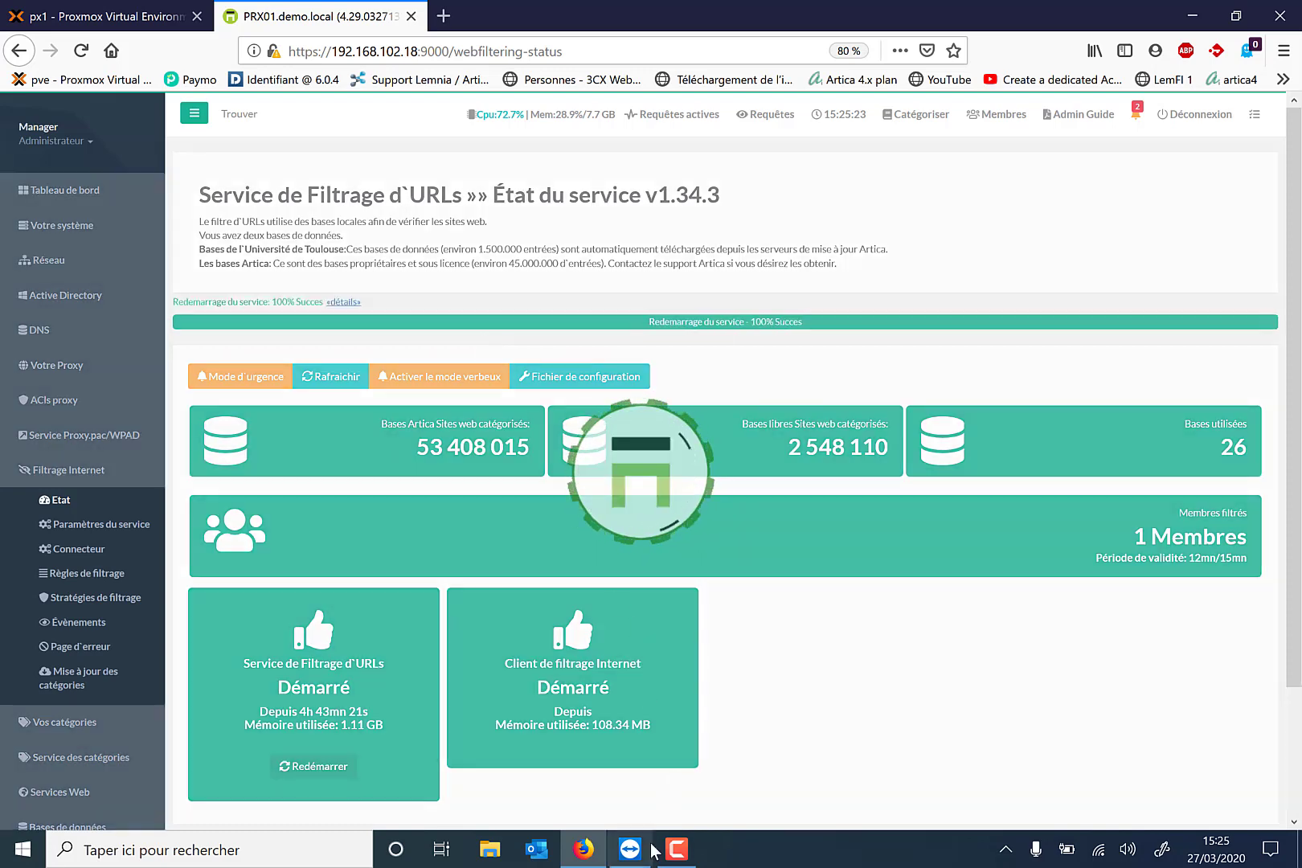
{"action": "left_click", "coordinate": [651, 849]}
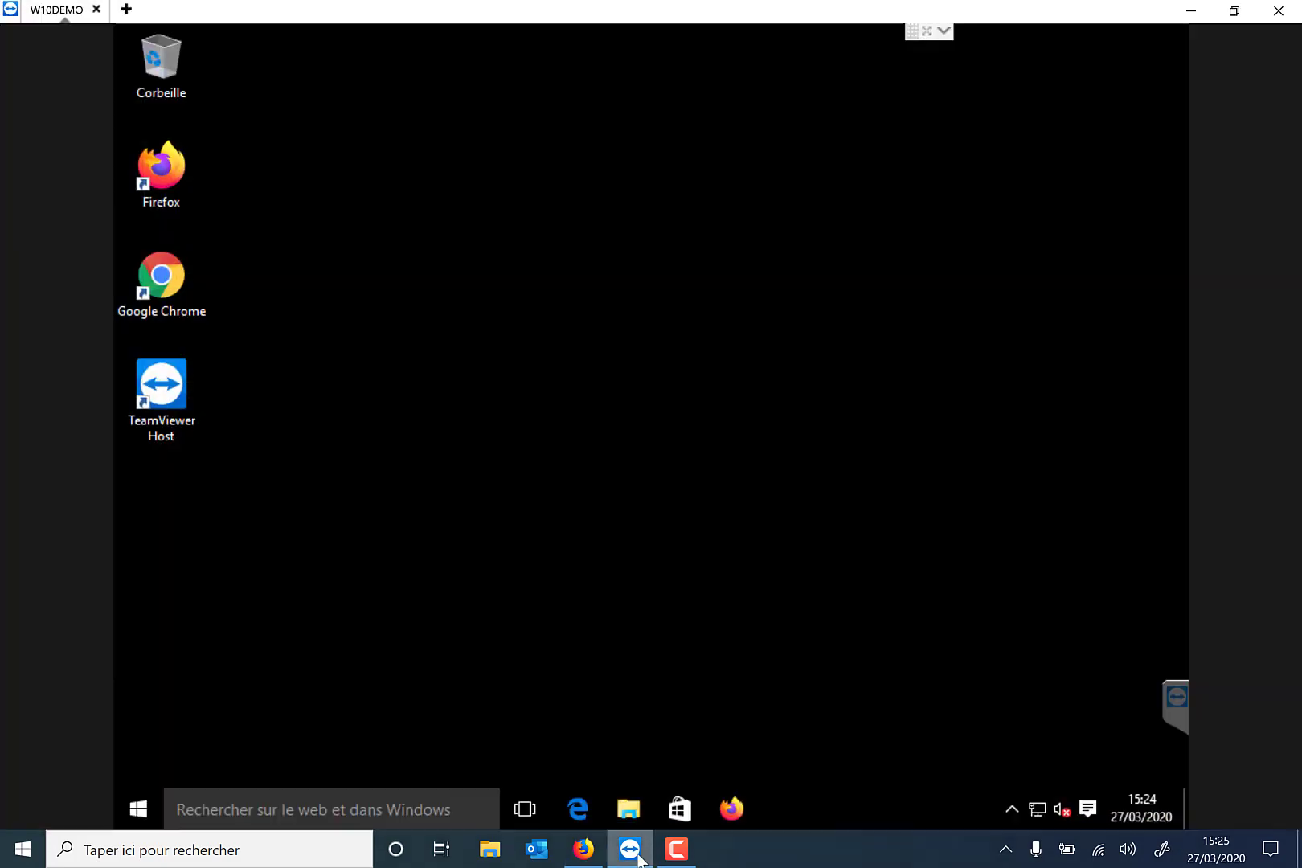
{"action": "left_click", "coordinate": [719, 810]}
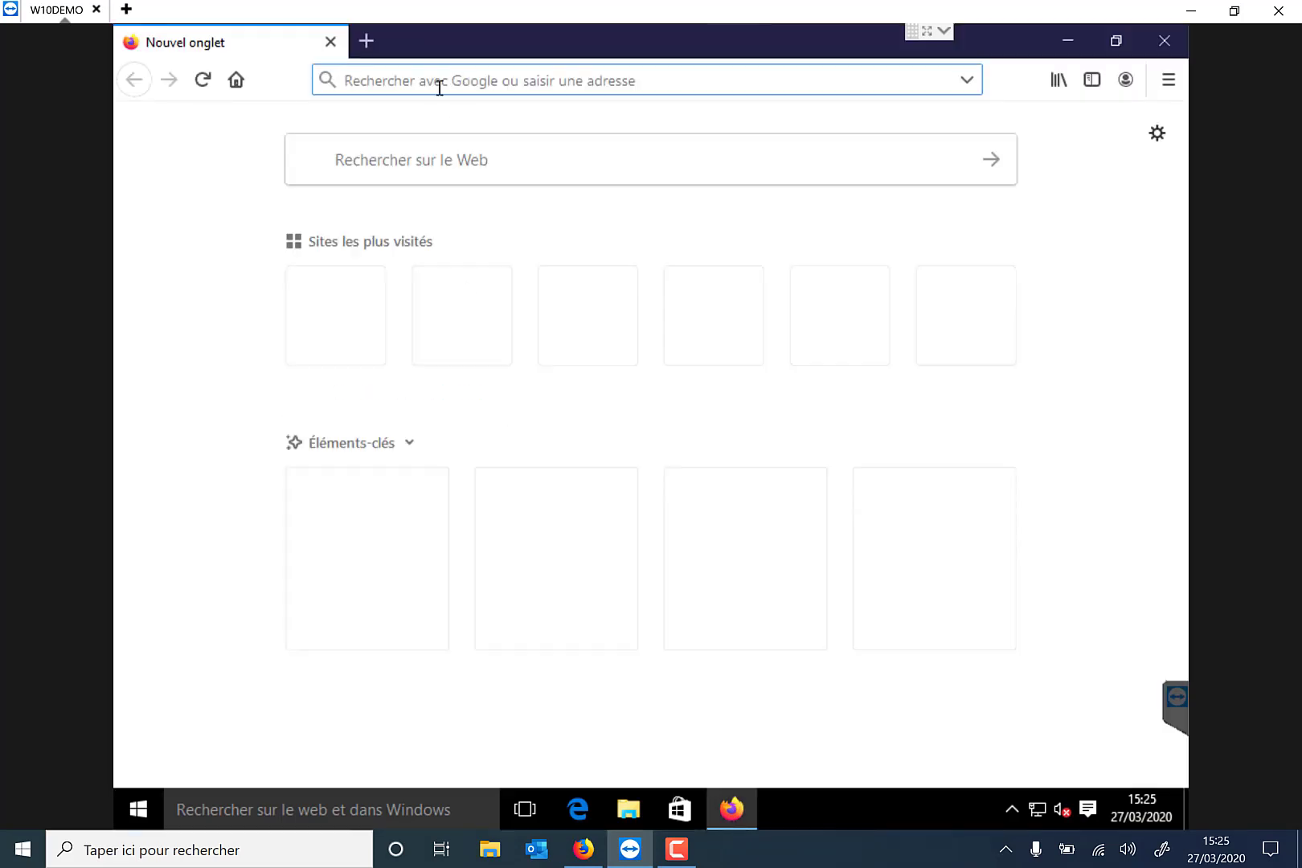
{"action": "type", "text": "http:"}
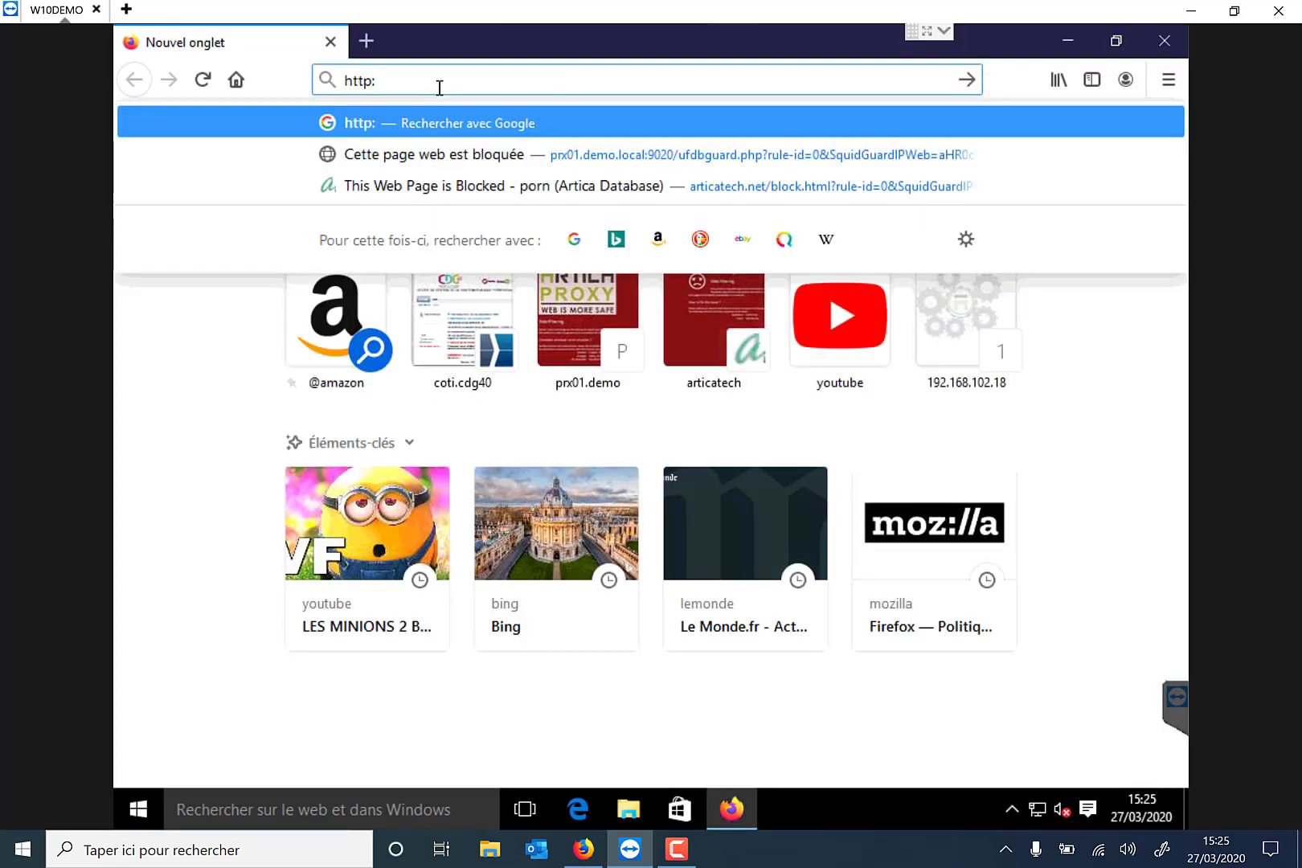
{"action": "type", "text": "//foutlamoila.com"}
{"action": "key", "text": "Return"}
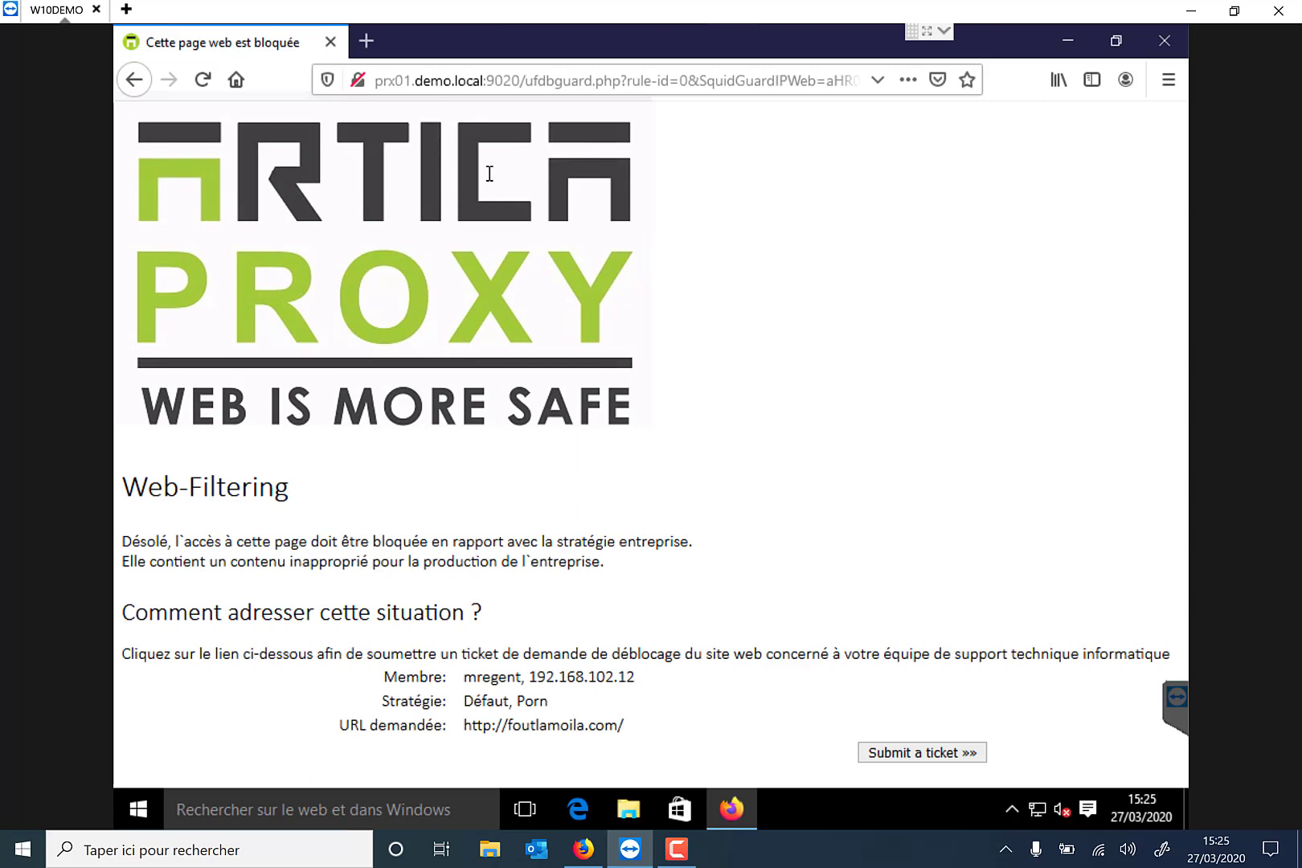
{"action": "left_click", "coordinate": [894, 755]}
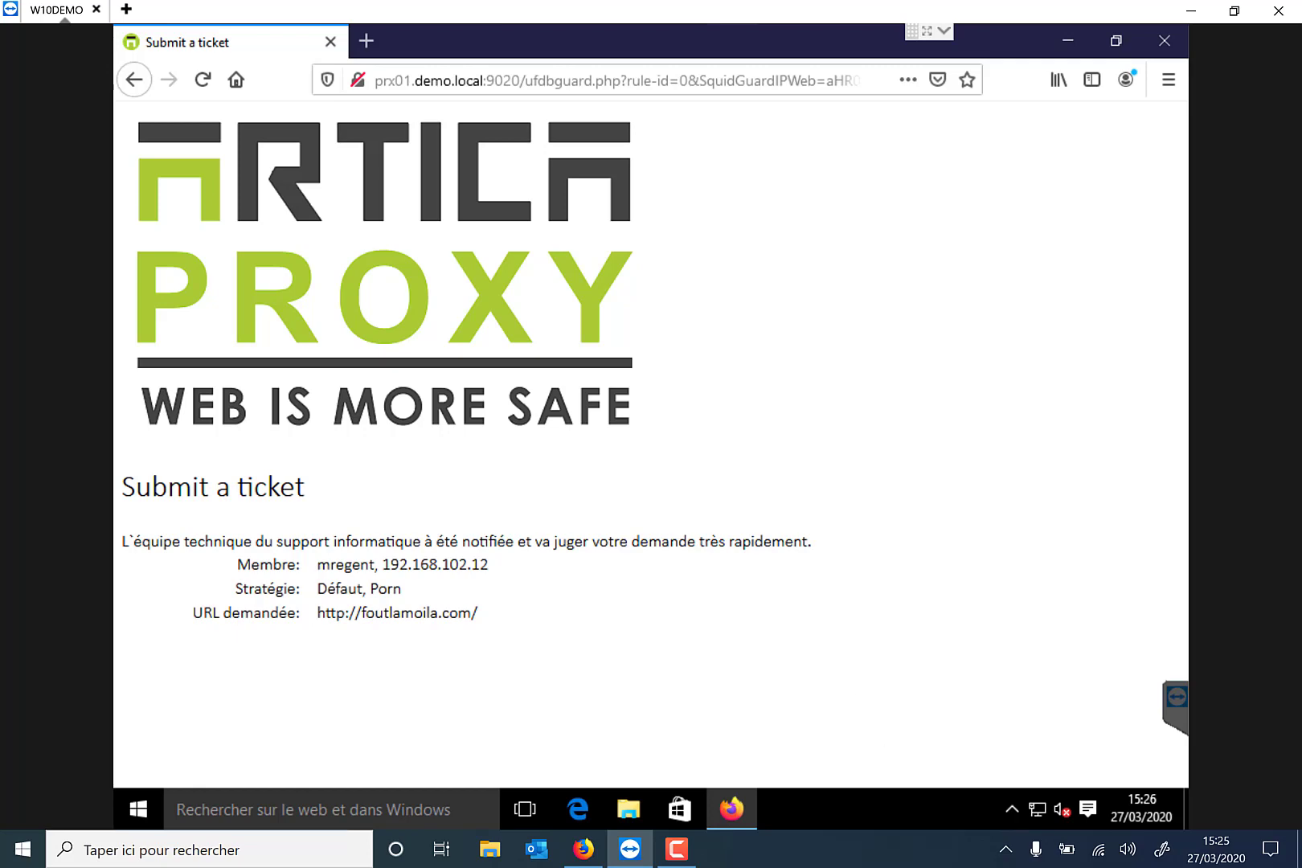
Go back to the Artica console and reopen the rules list of the web-filtering error page.
{"action": "left_click", "coordinate": [589, 857]}
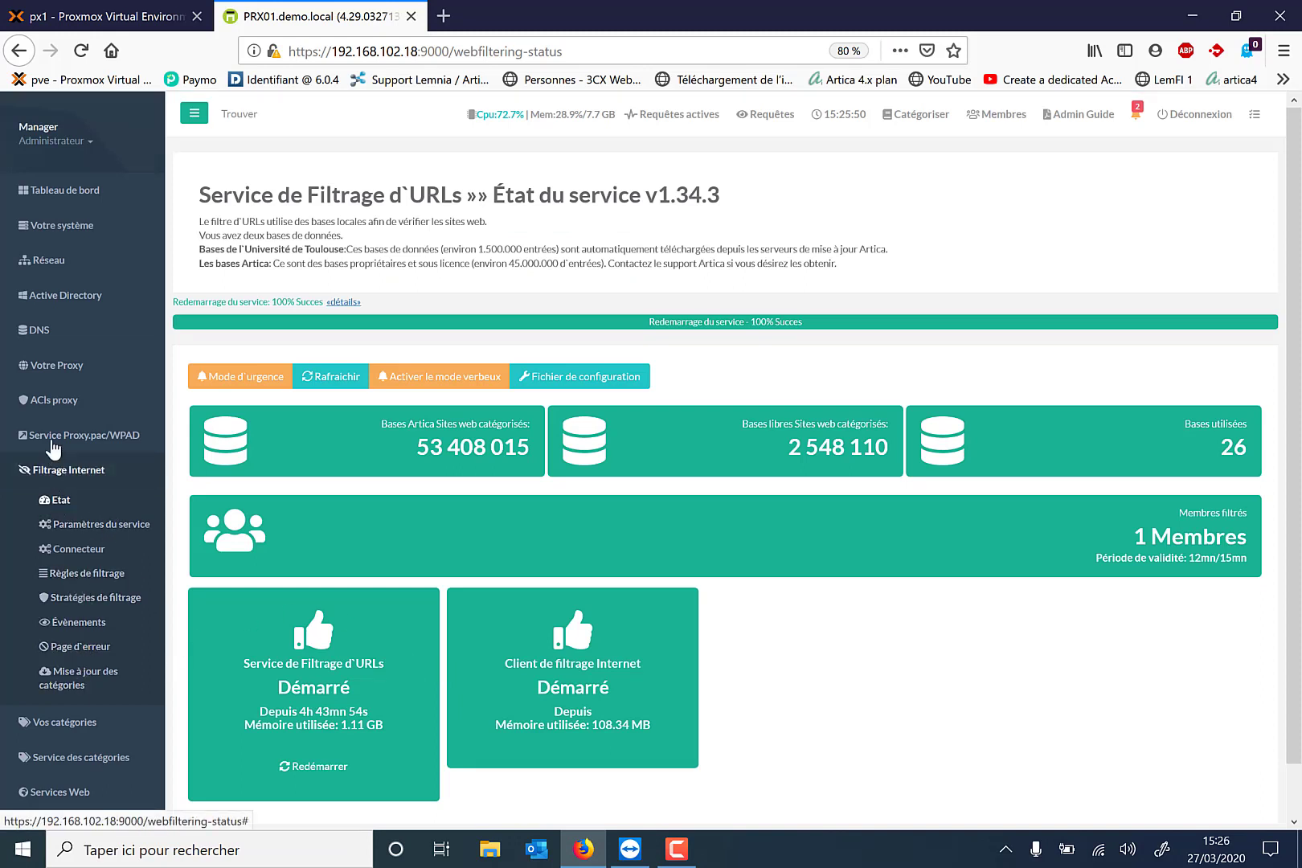
{"action": "left_click", "coordinate": [50, 369]}
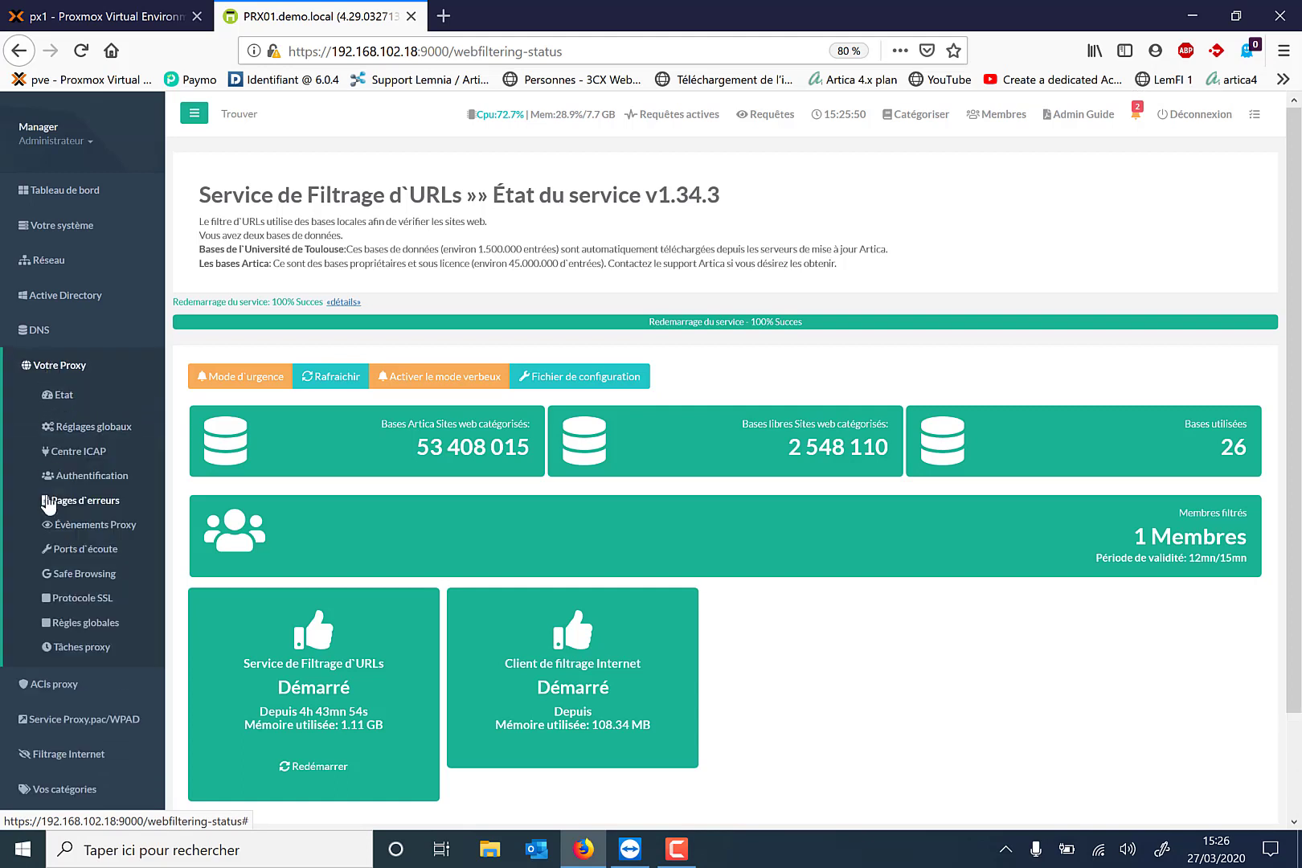
{"action": "left_click", "coordinate": [40, 759]}
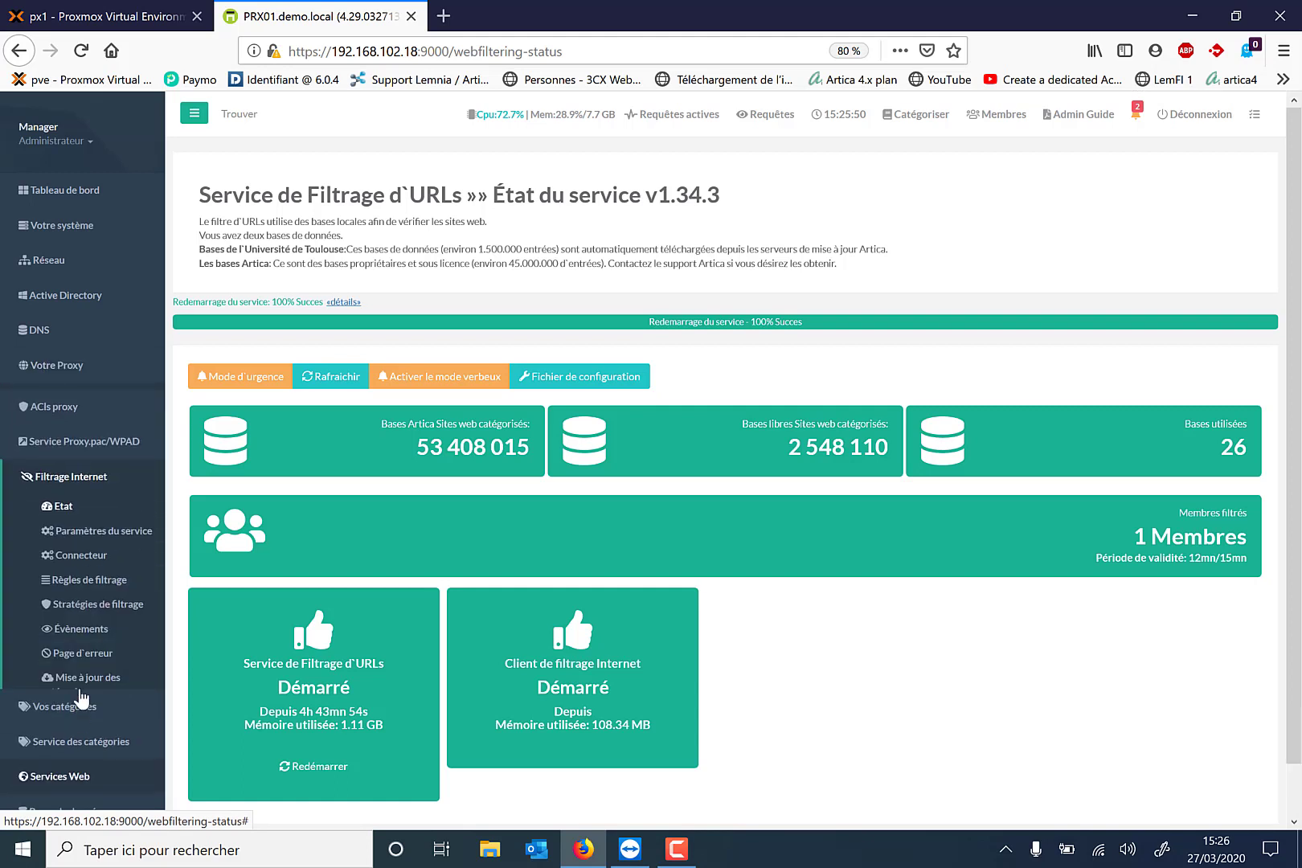
{"action": "left_click", "coordinate": [81, 646]}
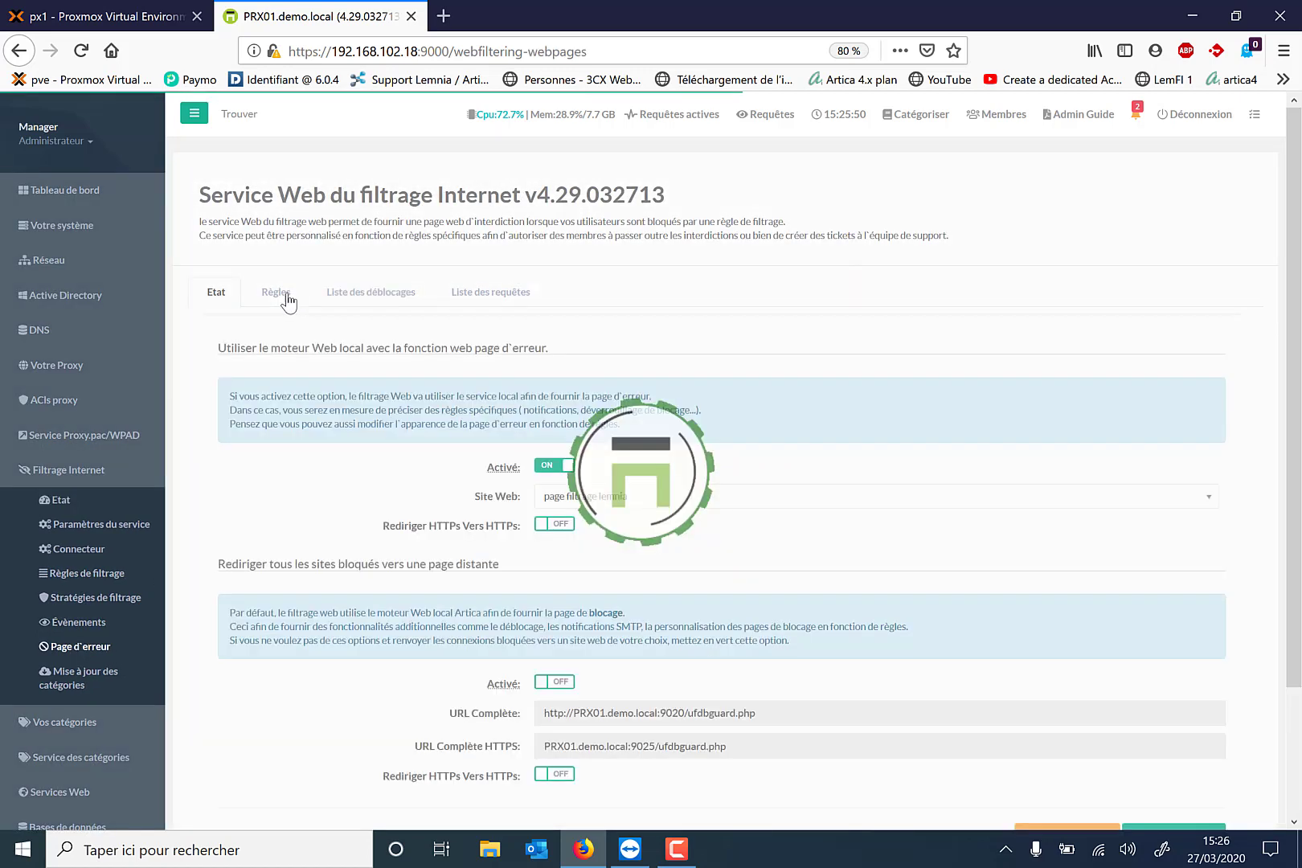
{"action": "left_click", "coordinate": [285, 295]}
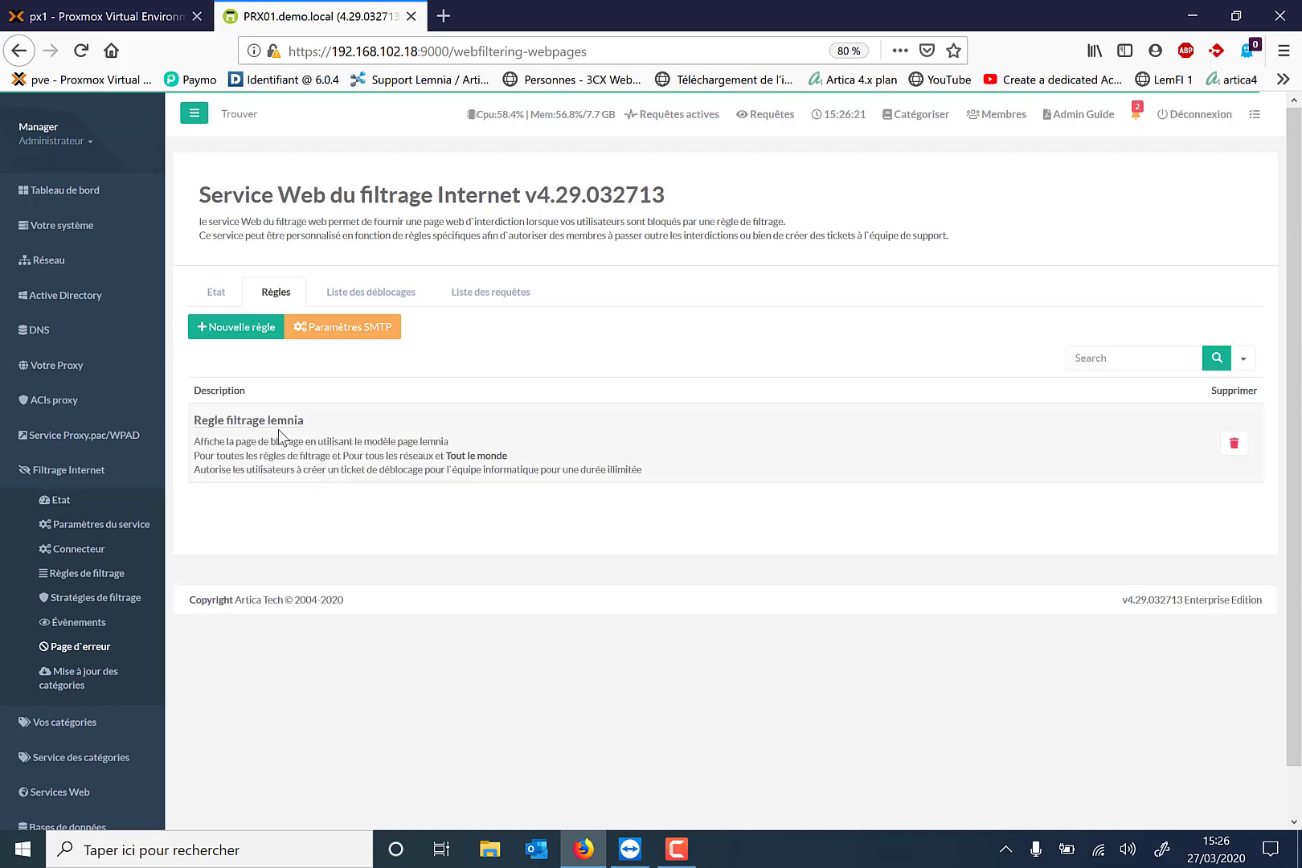
Open the appearance settings of the "Regle filtrage lemnia" rule and set the ticket link text to "Soumettre un ticket".
{"action": "left_click", "coordinate": [289, 426]}
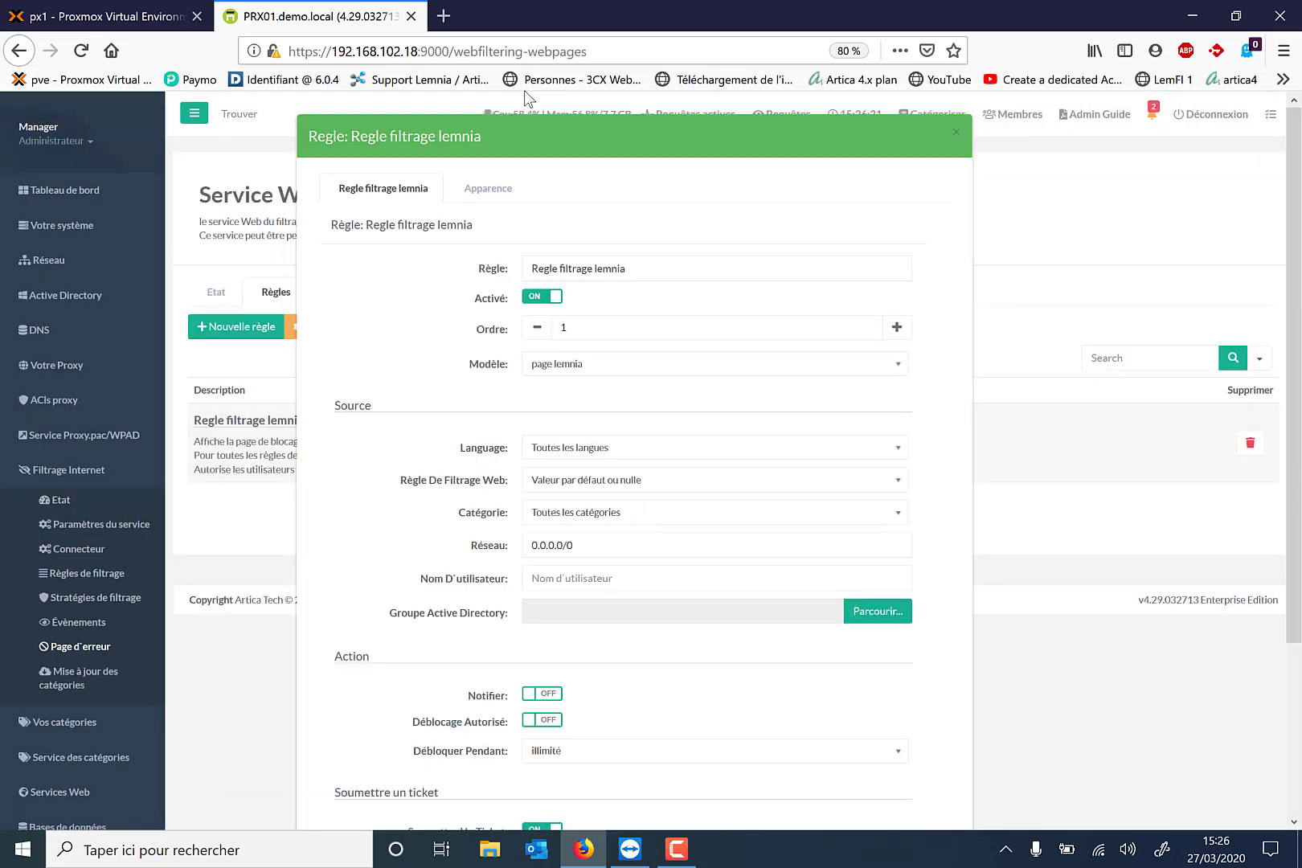
{"action": "left_click", "coordinate": [489, 193]}
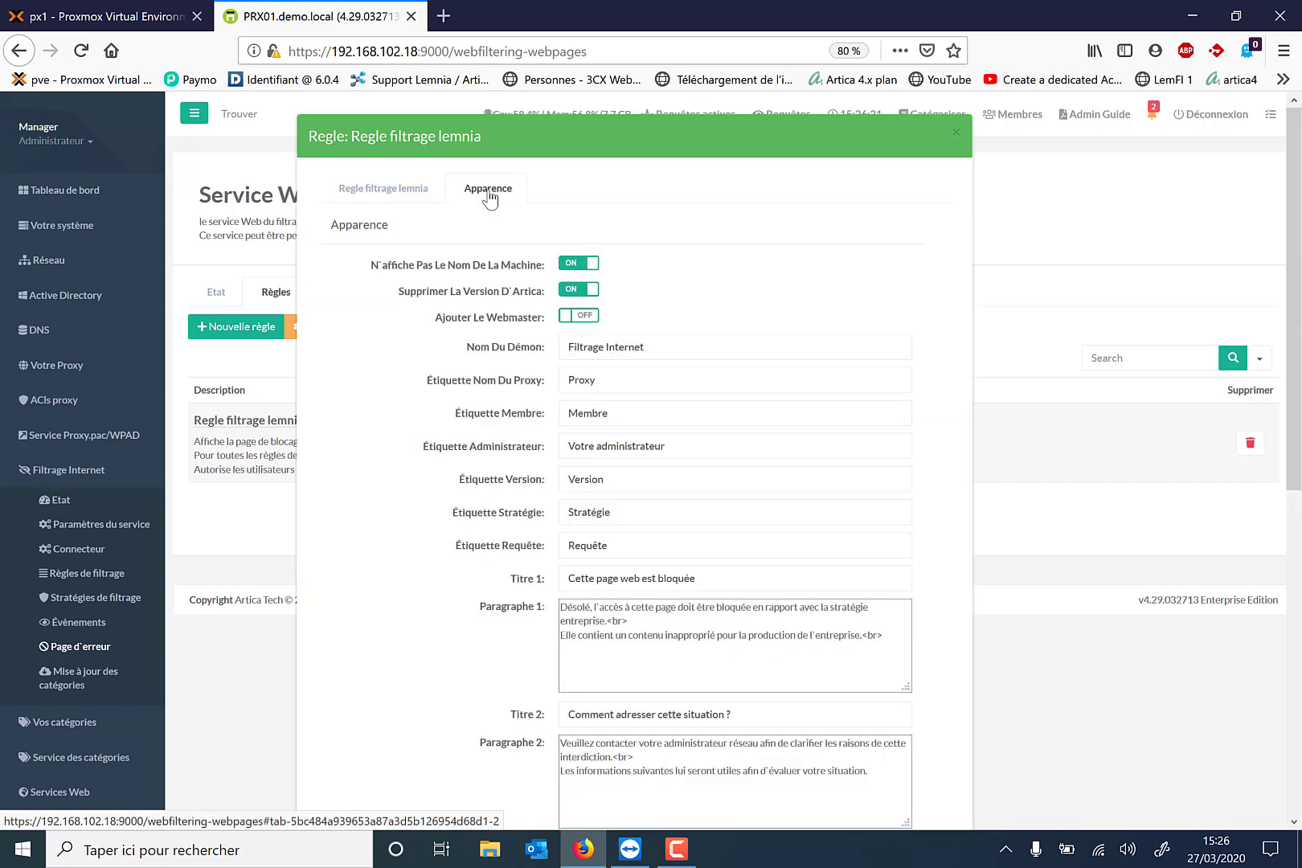
{"action": "scroll", "coordinate": [611, 420], "scroll_direction": "down", "scroll_amount": 2}
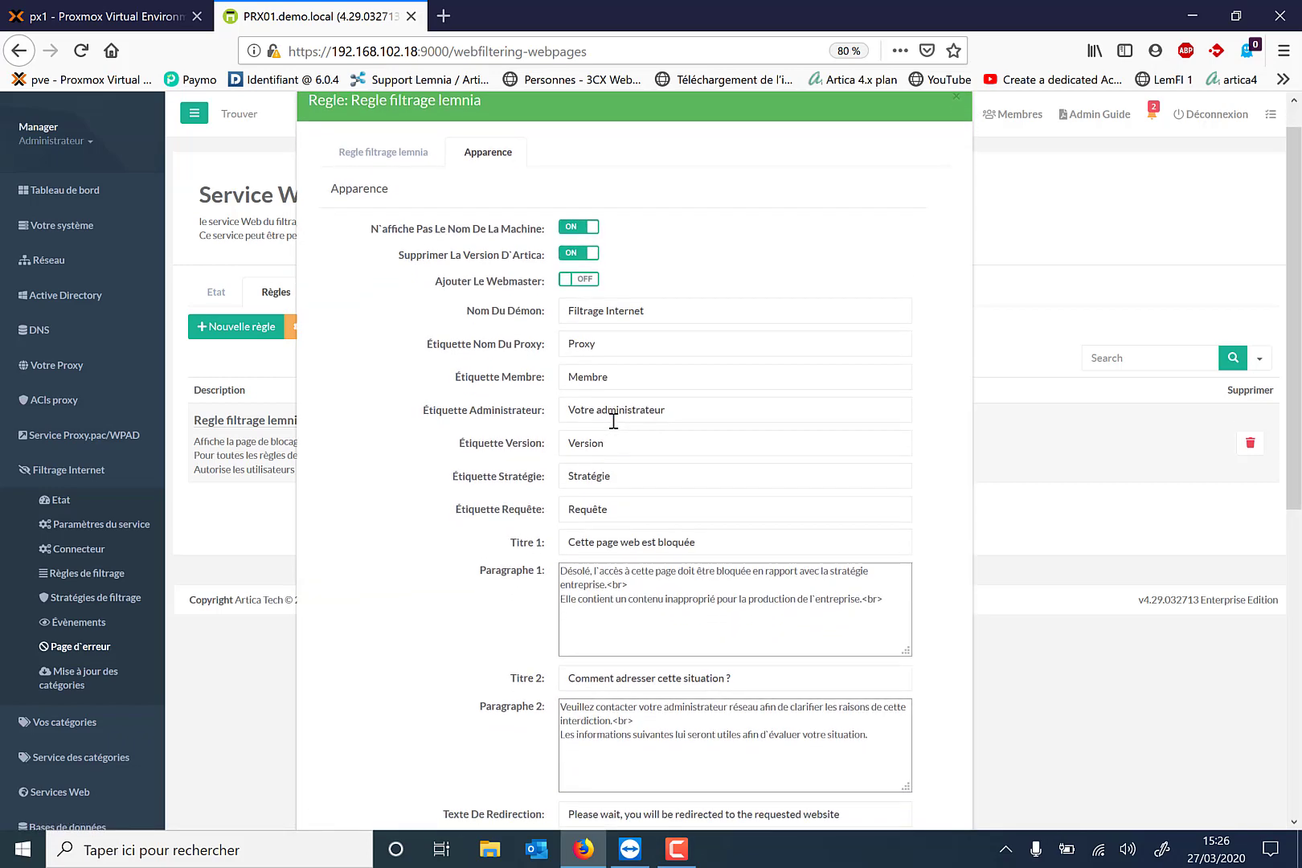
{"action": "scroll", "coordinate": [613, 420], "scroll_direction": "down", "scroll_amount": 6}
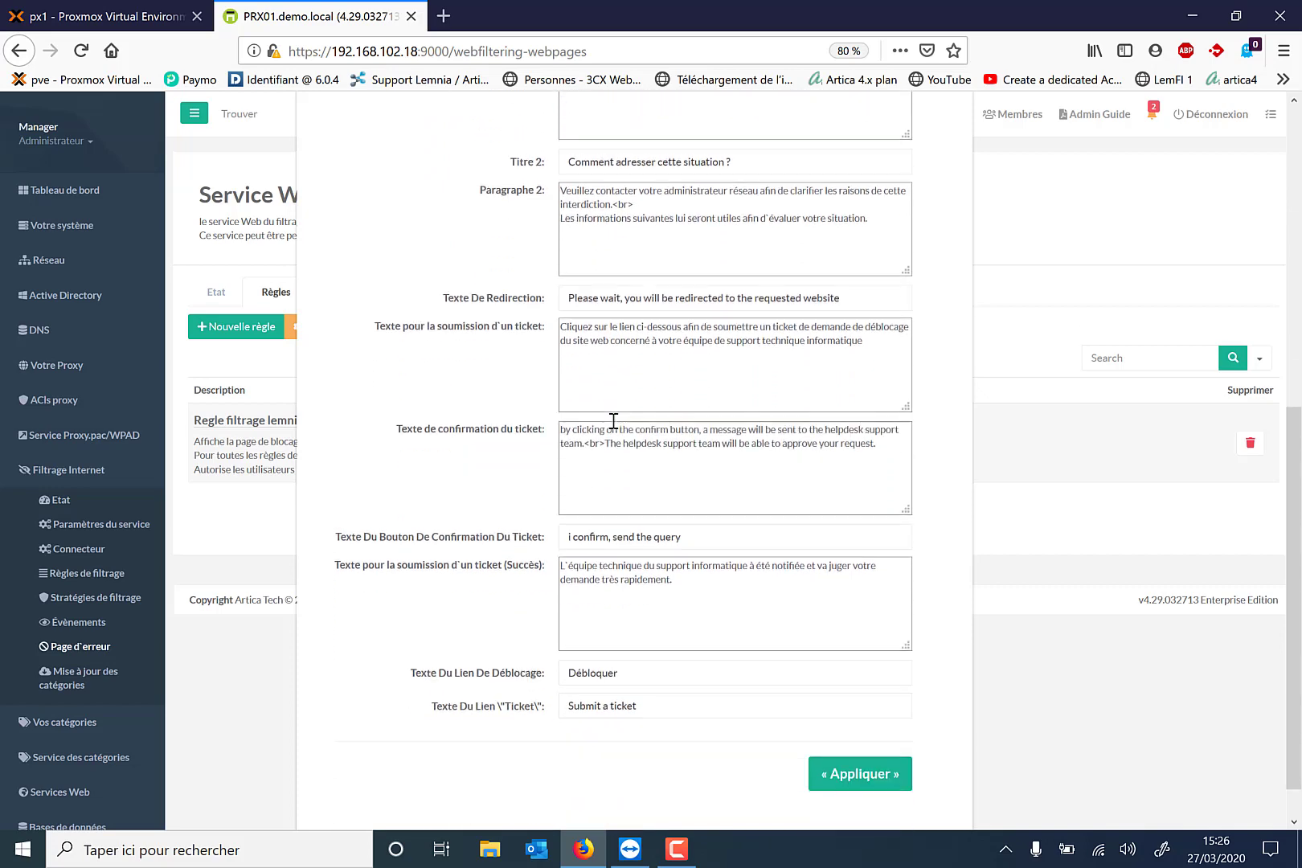
{"action": "scroll", "coordinate": [613, 420], "scroll_direction": "down", "scroll_amount": 1}
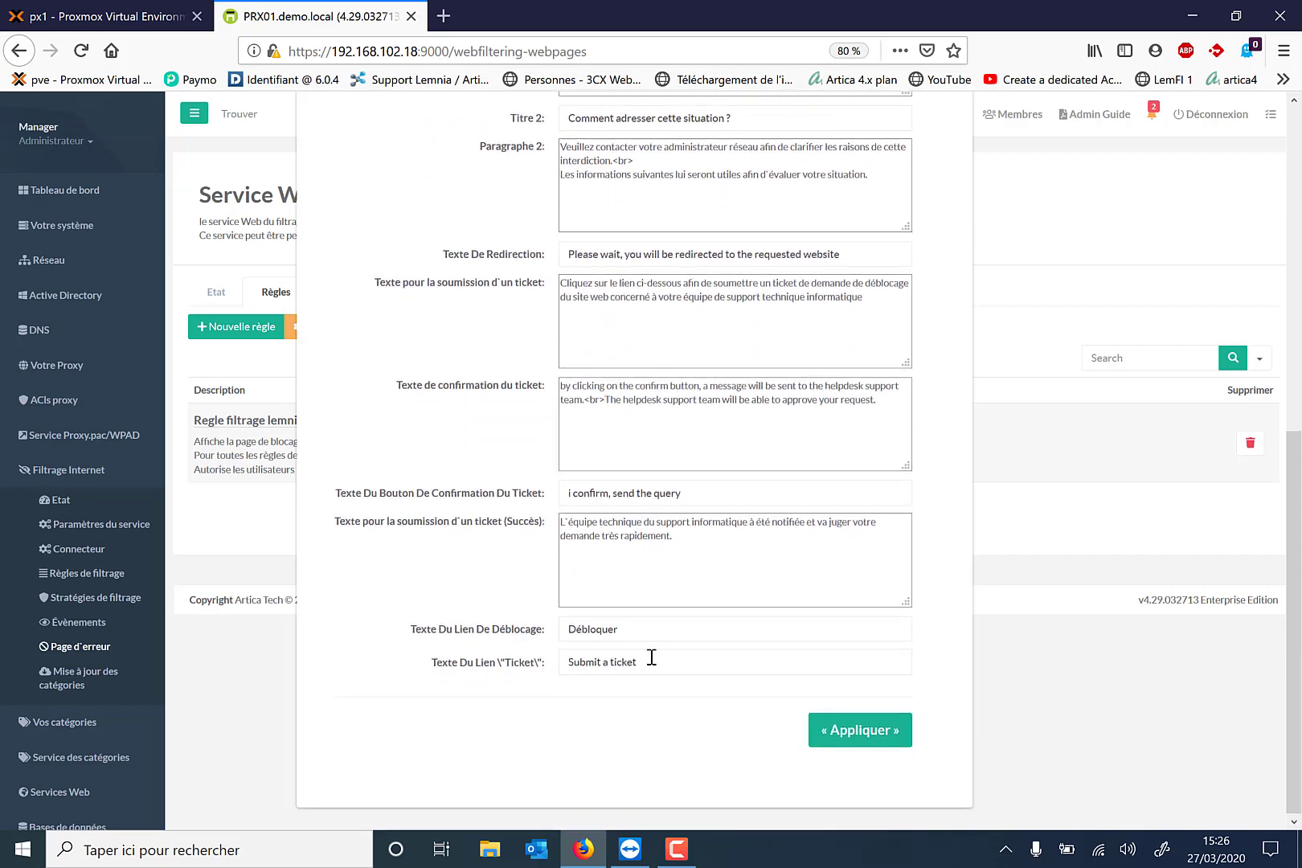
{"action": "left_click_drag", "start_coordinate": [651, 658], "coordinate": [505, 674]}
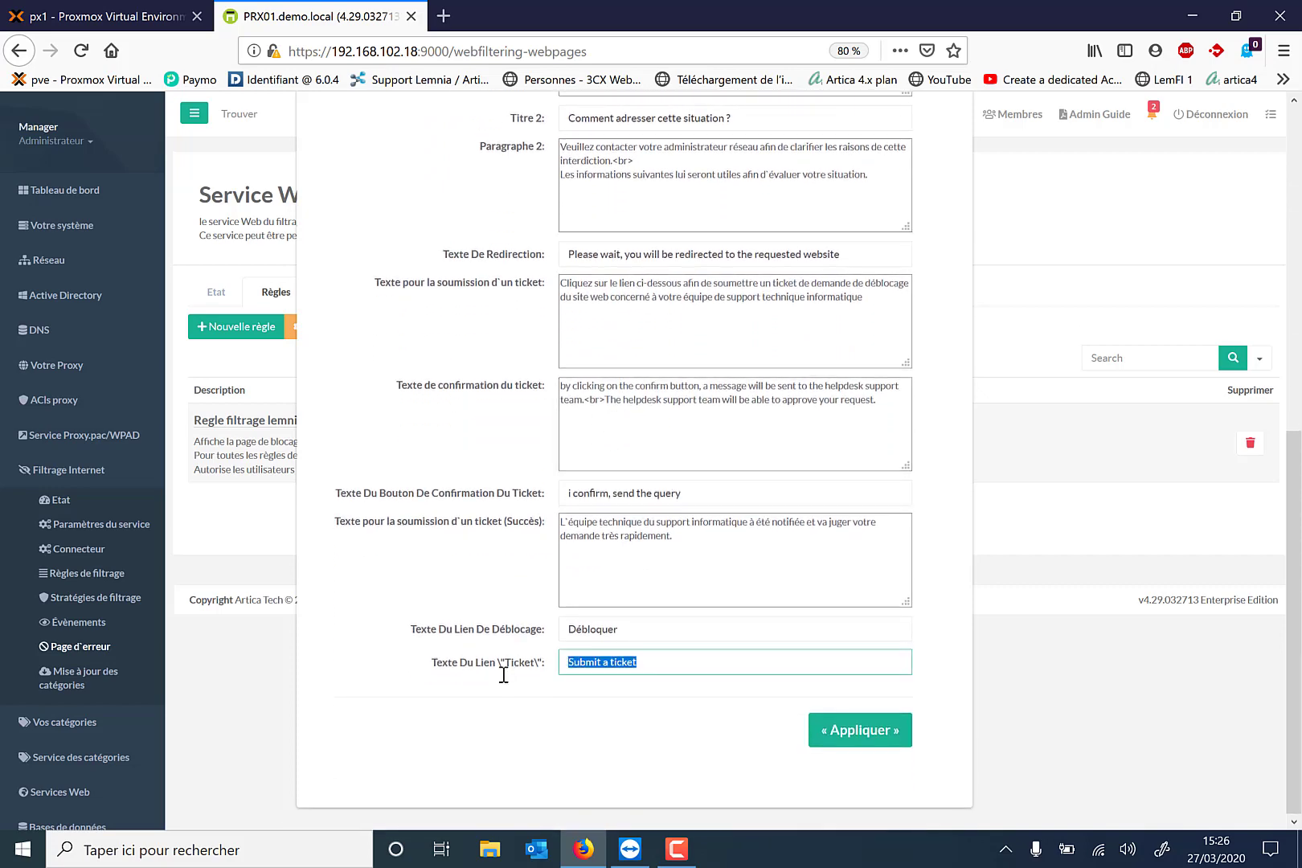
{"action": "type", "text": "S"}
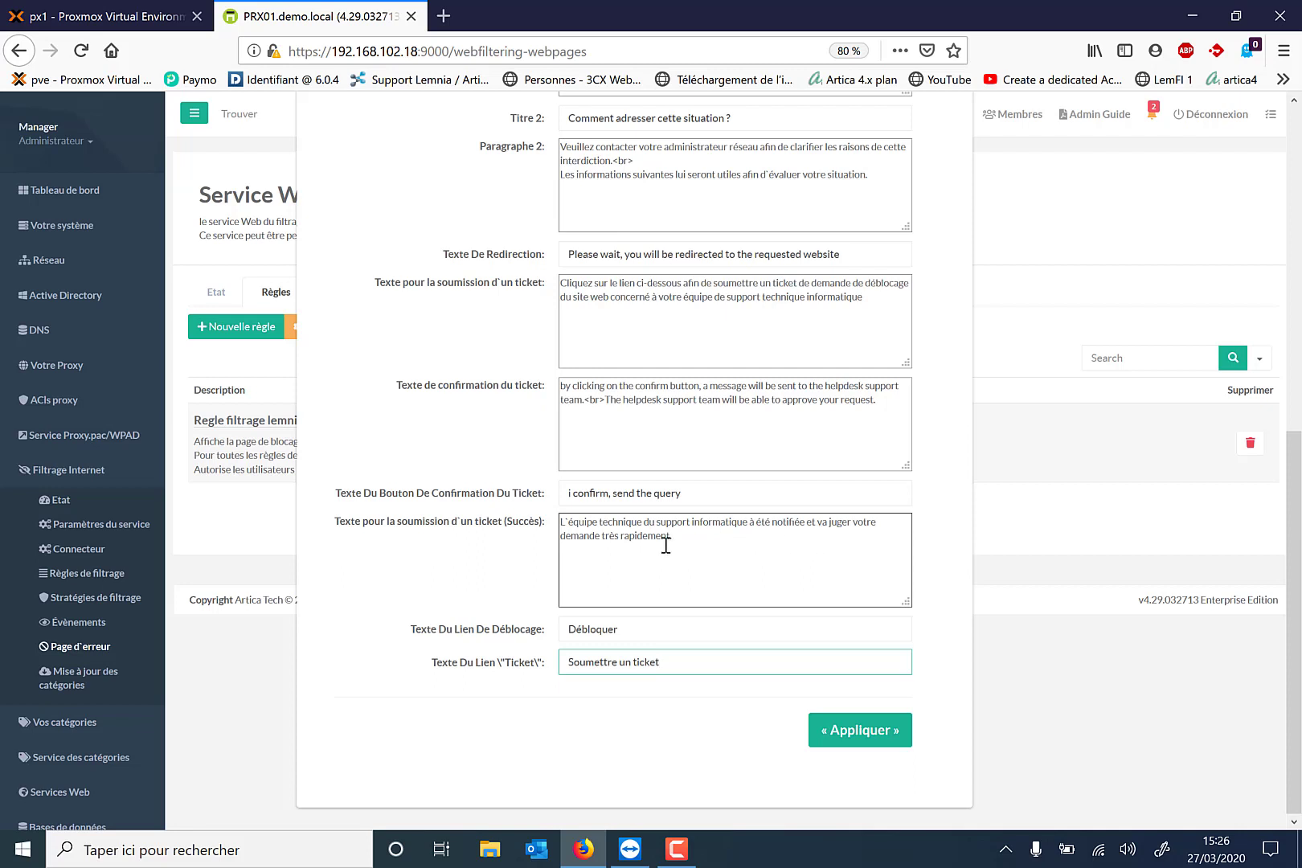
Shorten the ticket submission success text to end with "va juger votre demande.", then apply the appearance settings and close the rule.
{"action": "left_click_drag", "start_coordinate": [679, 538], "coordinate": [596, 541]}
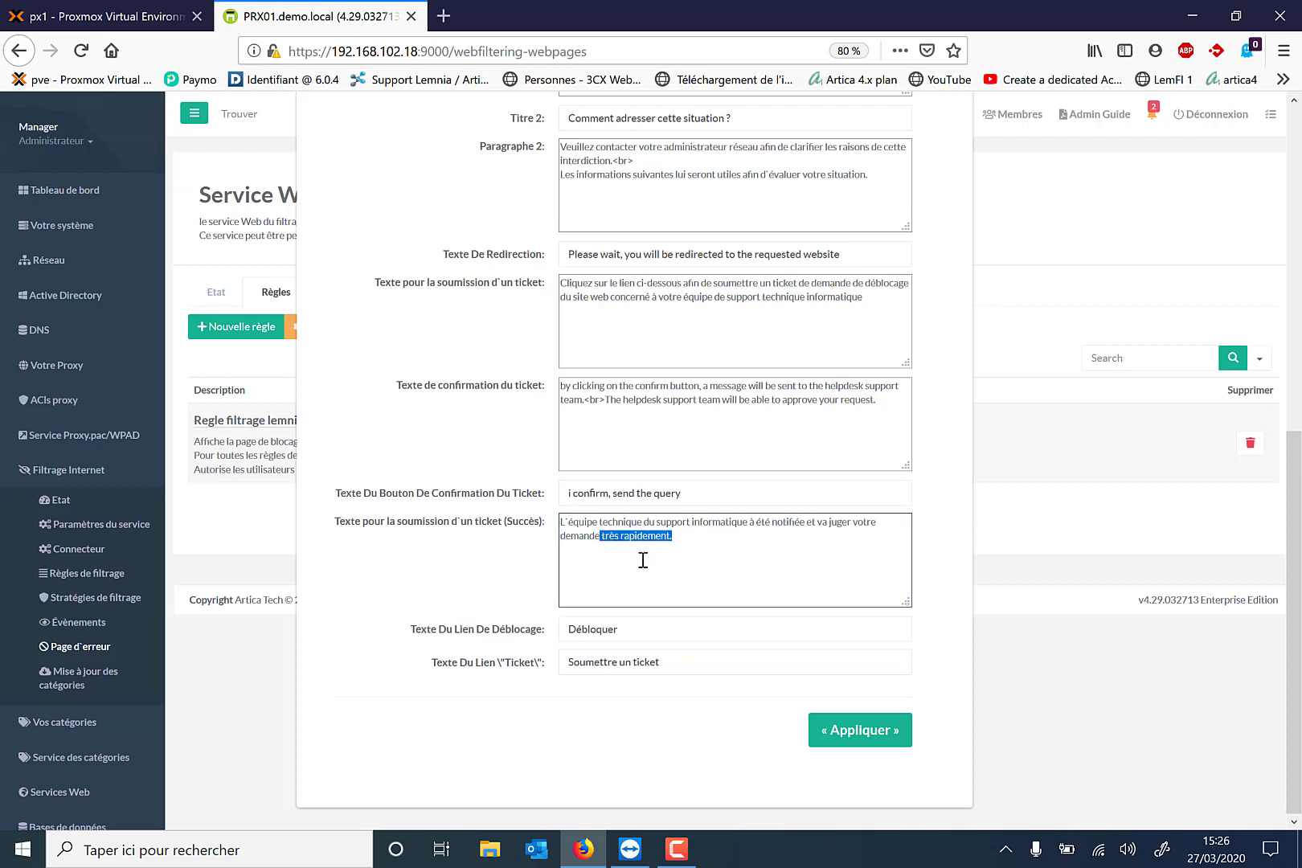
{"action": "key", "text": "BackSpace"}
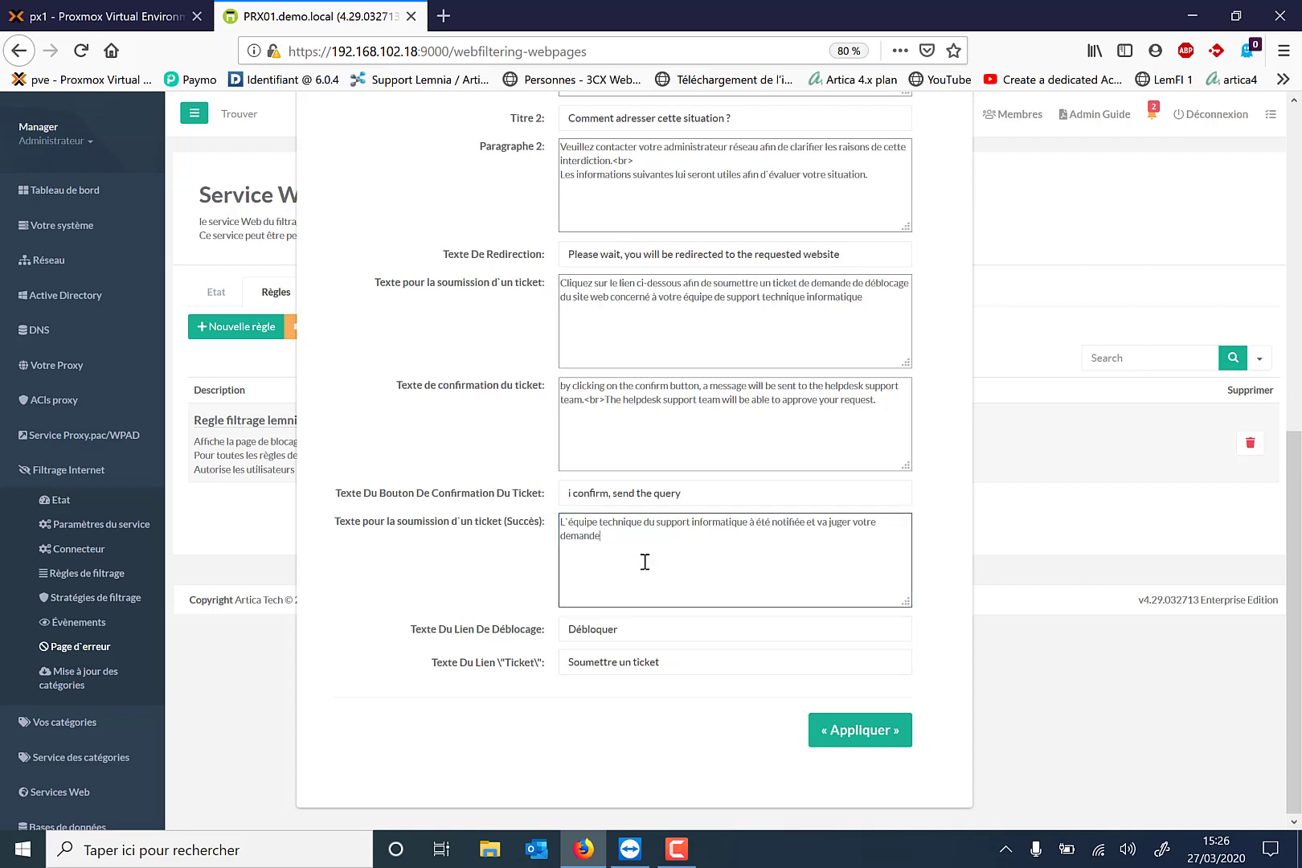
{"action": "left_click", "coordinate": [630, 849]}
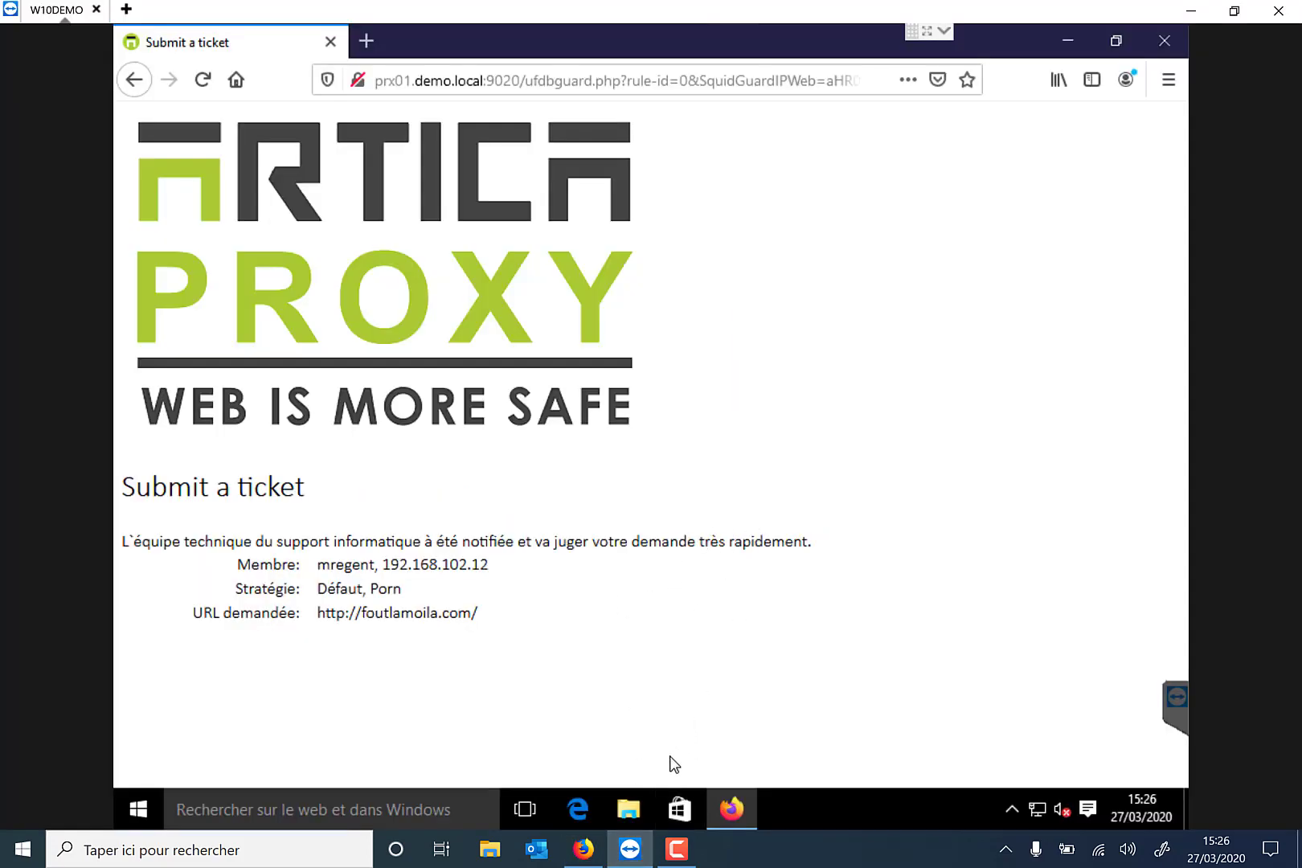
{"action": "left_click", "coordinate": [583, 849]}
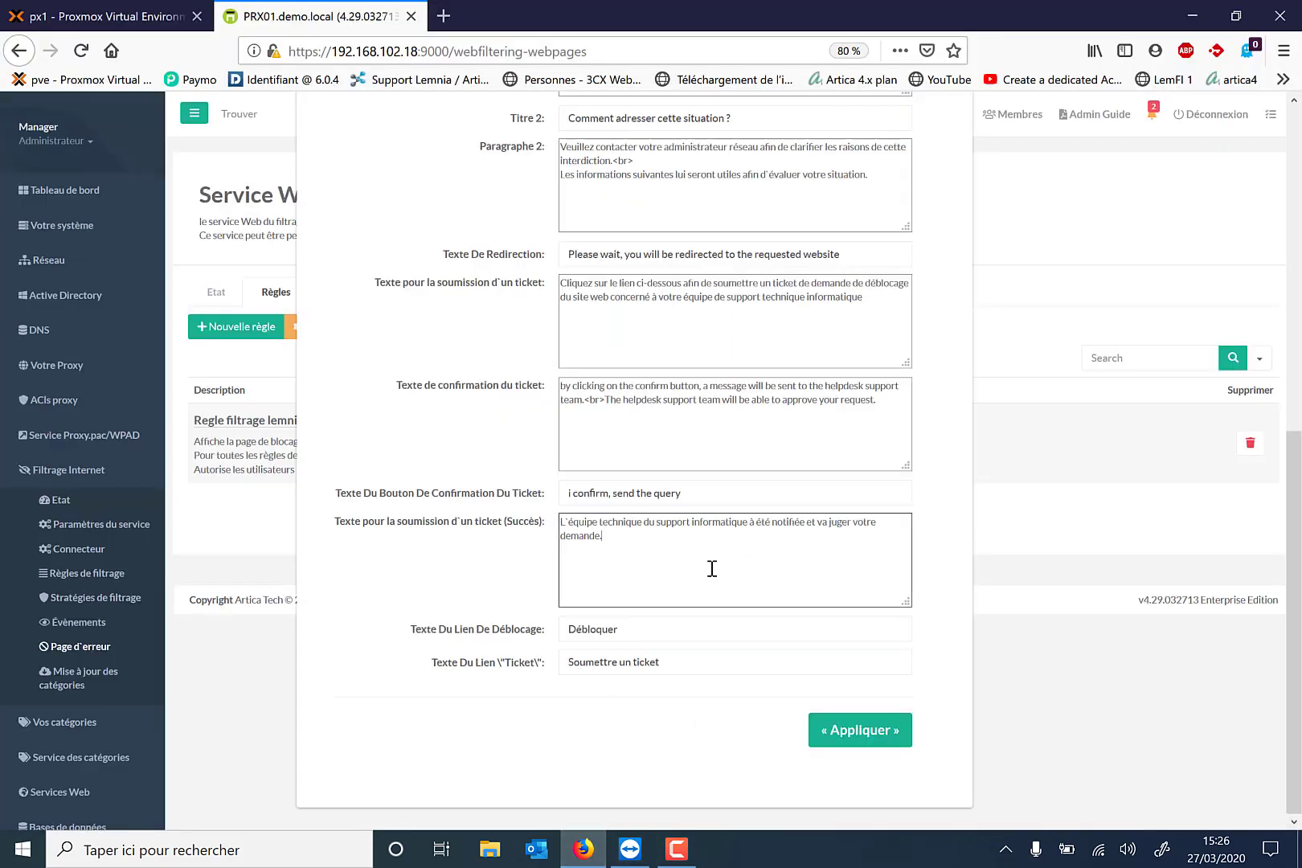
{"action": "left_click", "coordinate": [836, 731]}
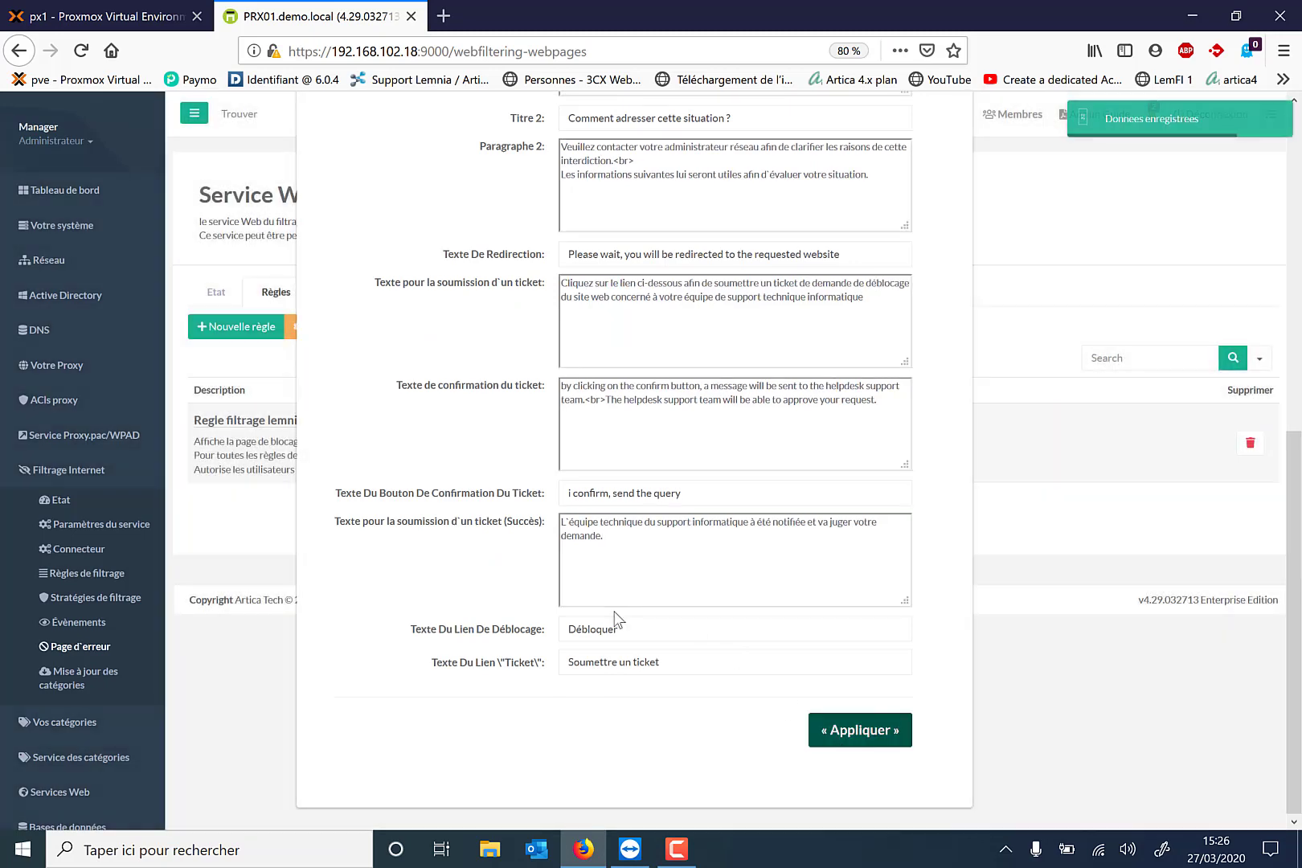
{"action": "scroll", "coordinate": [727, 280], "scroll_direction": "up", "scroll_amount": 8}
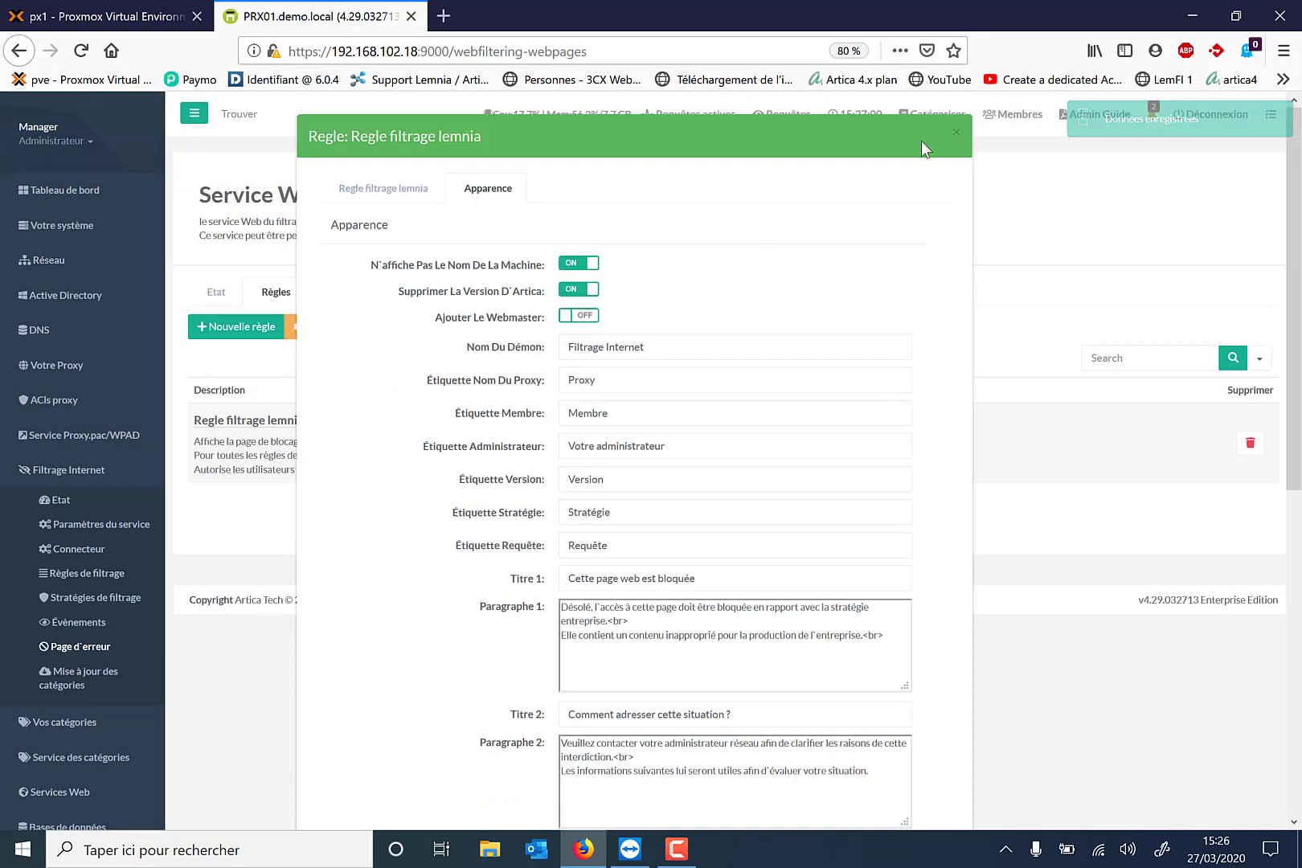
{"action": "left_click", "coordinate": [955, 134]}
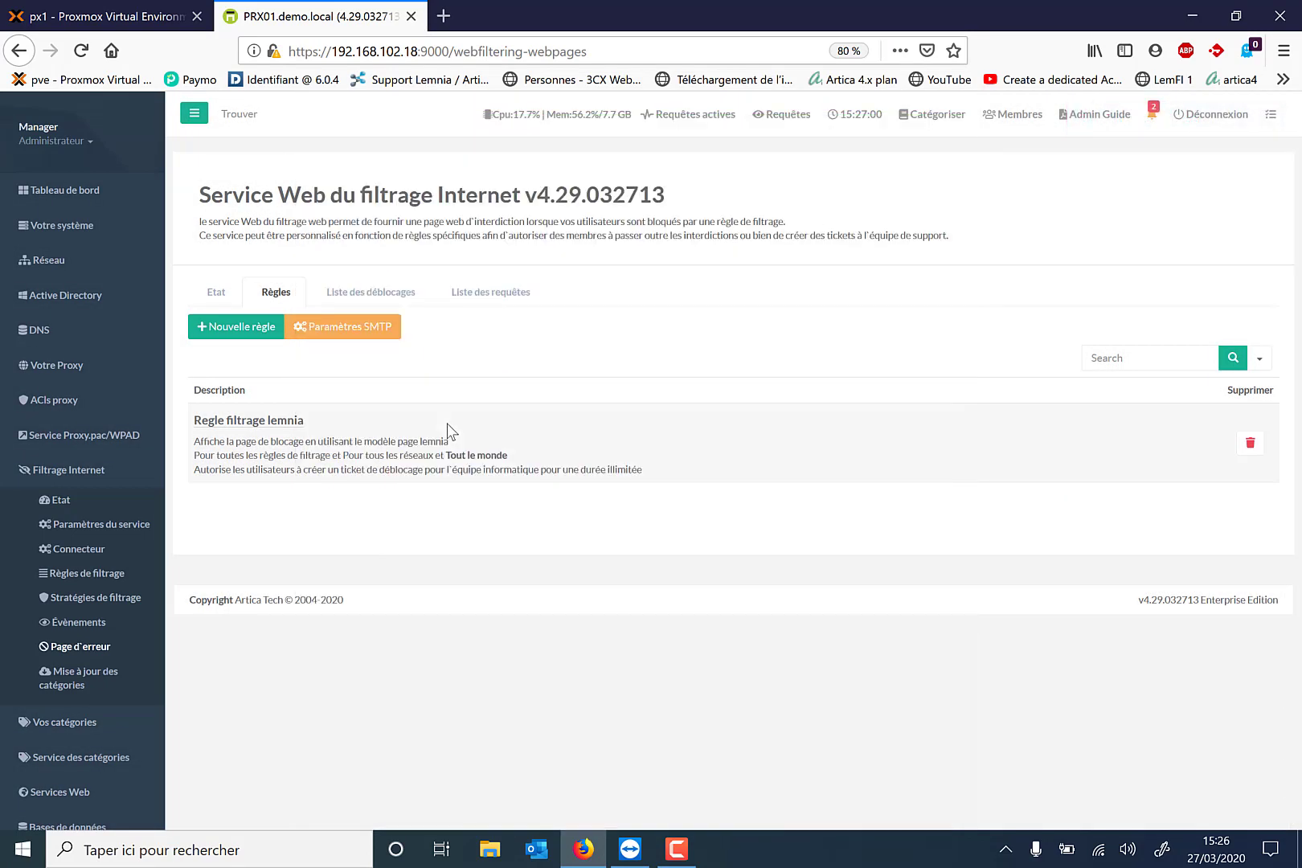
Return to the web-filtering service status and restart the URL filtering service to load the new block page texts.
{"action": "left_click", "coordinate": [95, 504]}
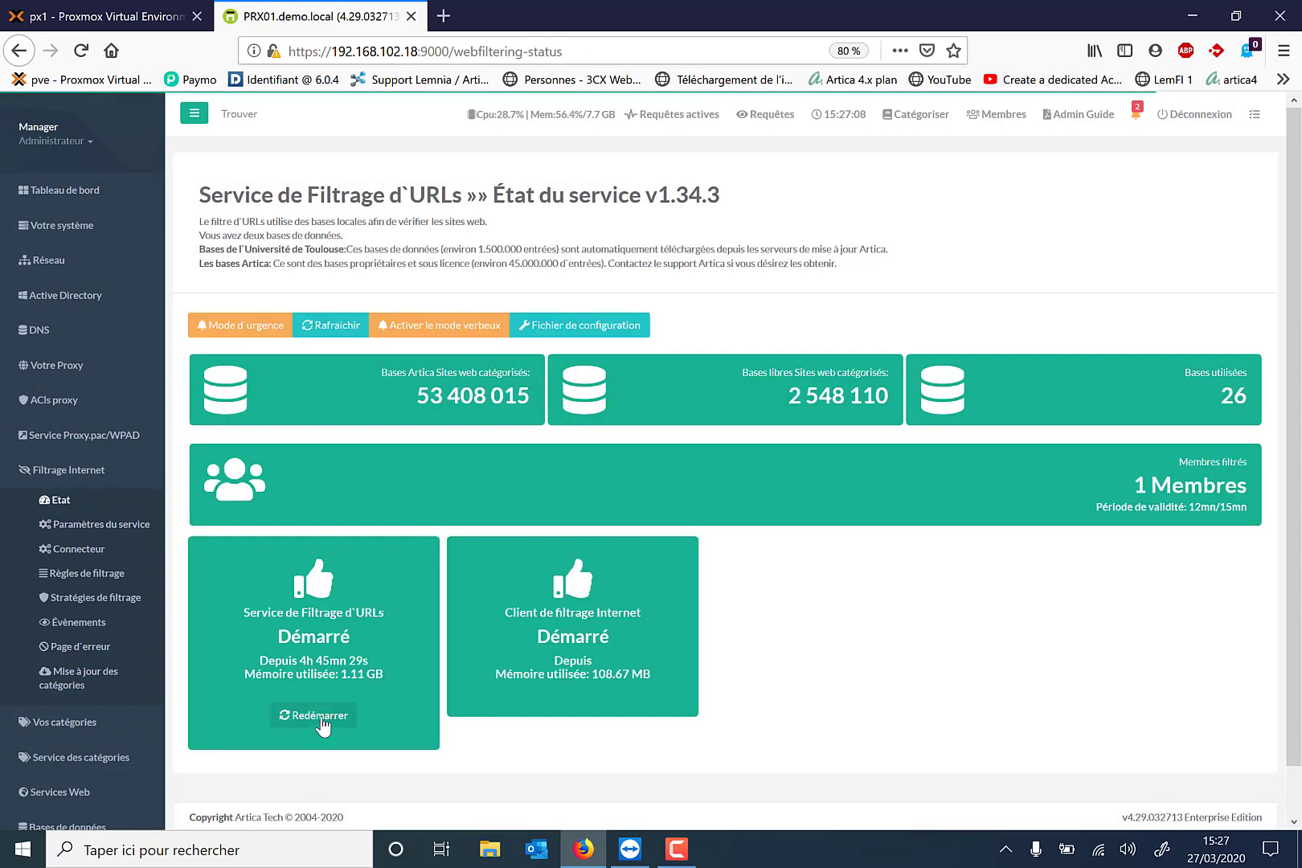
{"action": "left_click", "coordinate": [320, 718]}
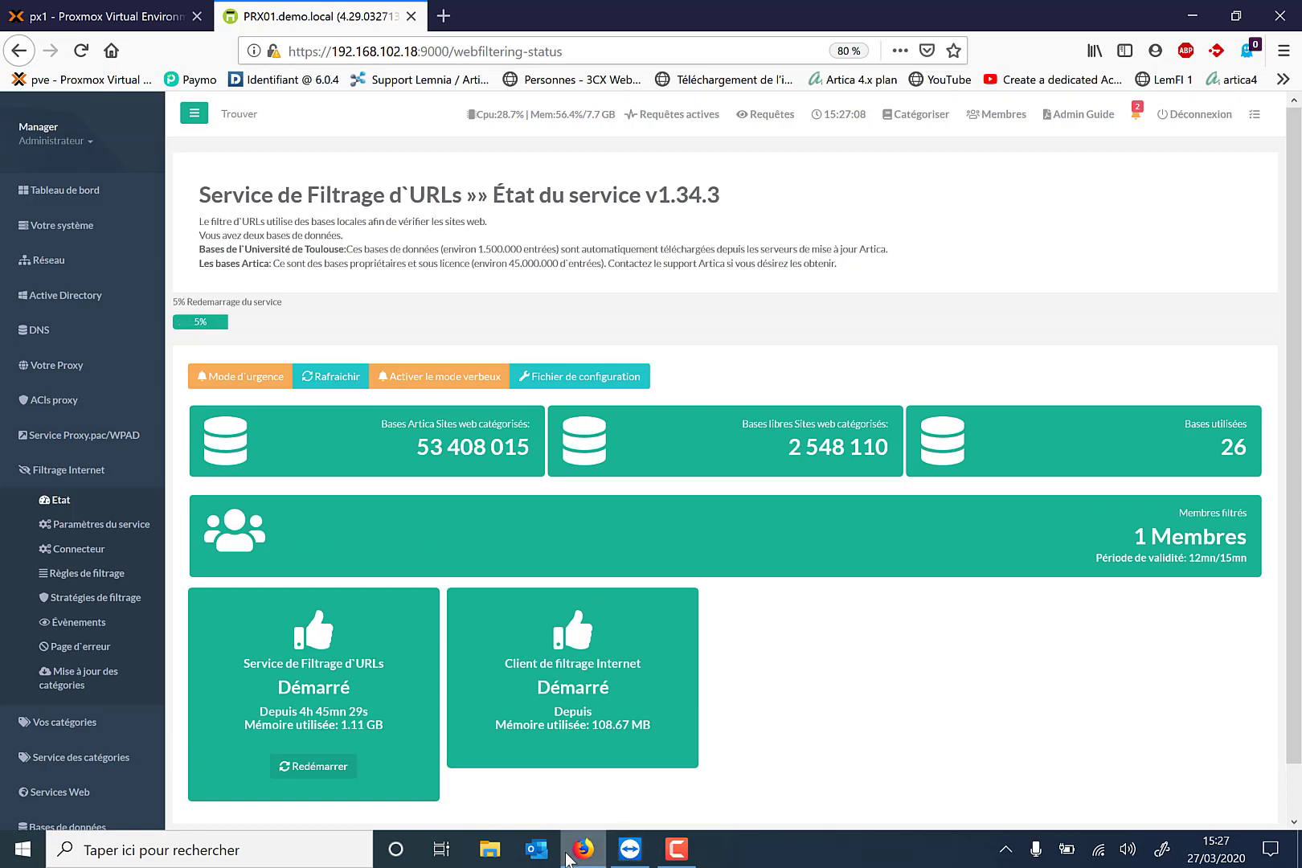
{"action": "mouse_move", "coordinate": [637, 860]}
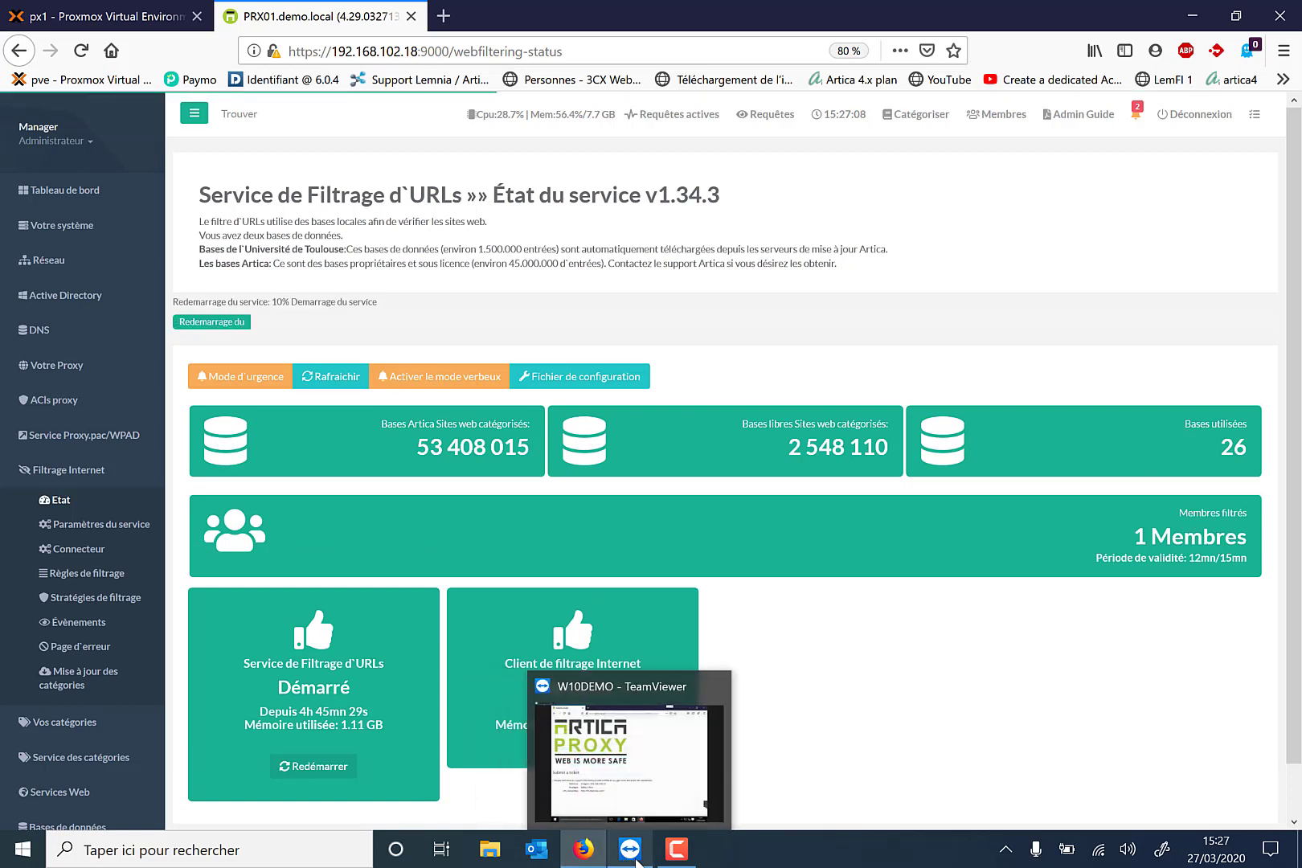